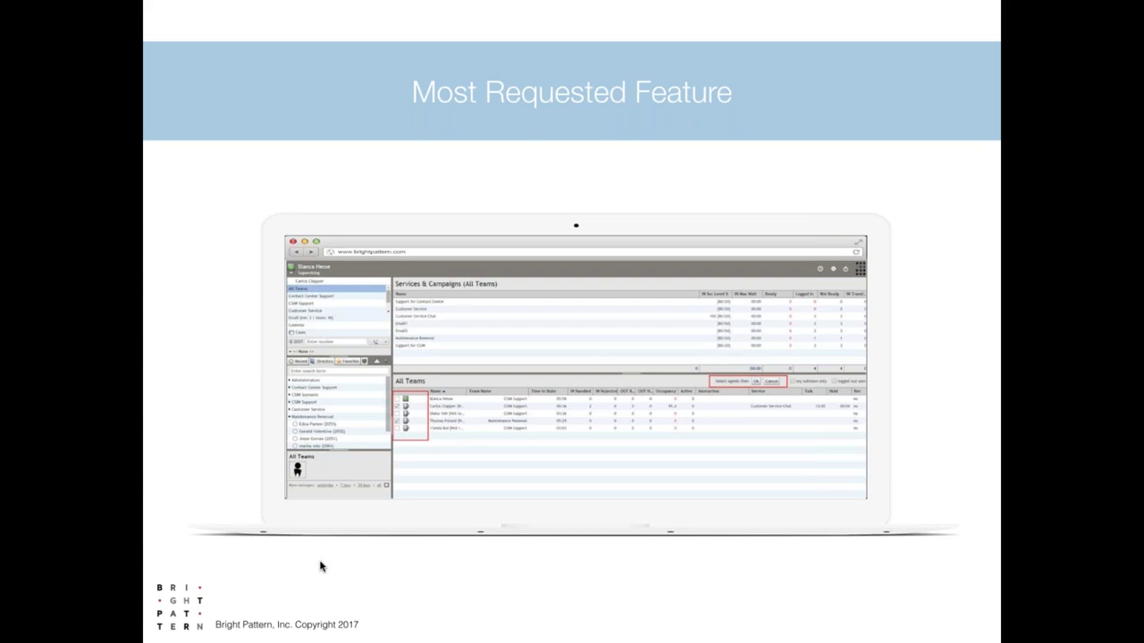
{"action": "key", "text": "Right"}
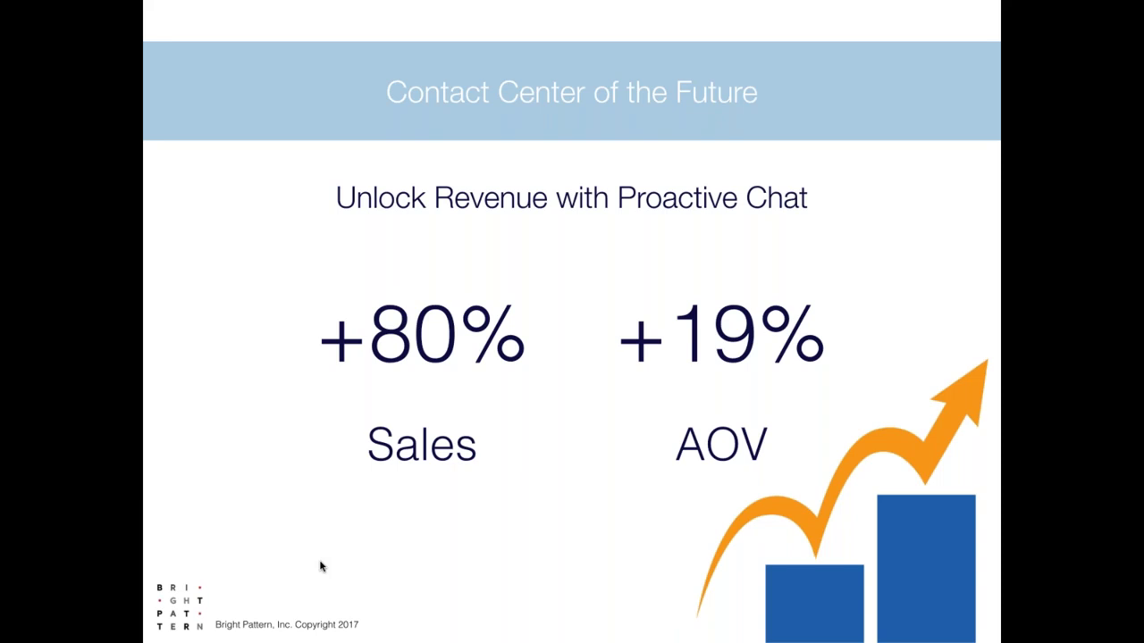
{"action": "key", "text": "Right"}
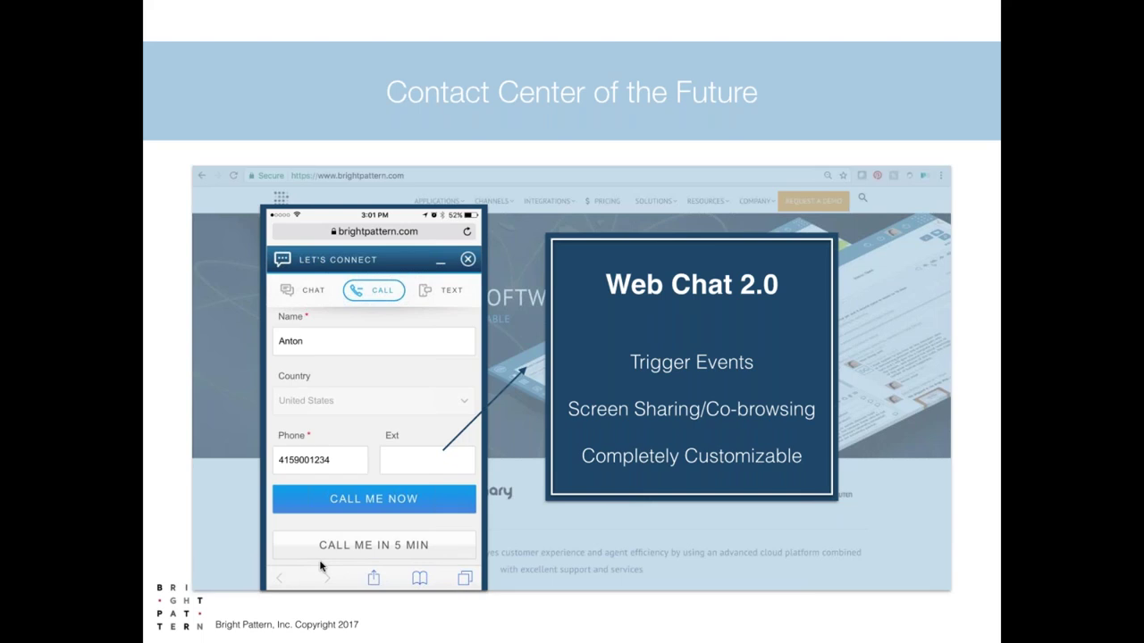
{"action": "key", "text": "Right"}
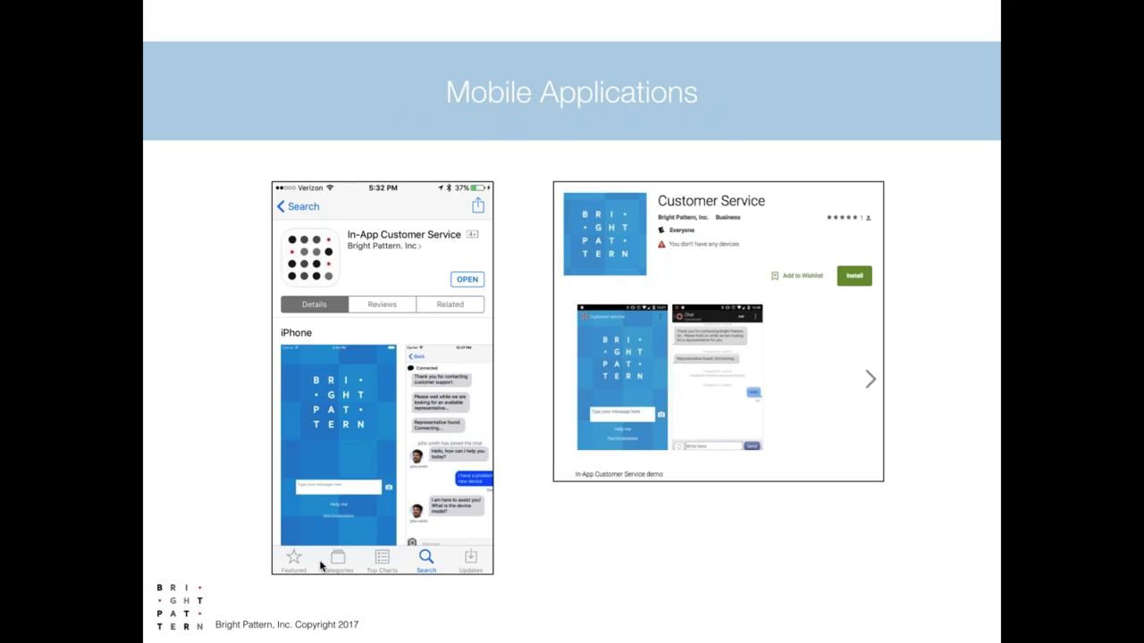
{"action": "key", "text": "Right"}
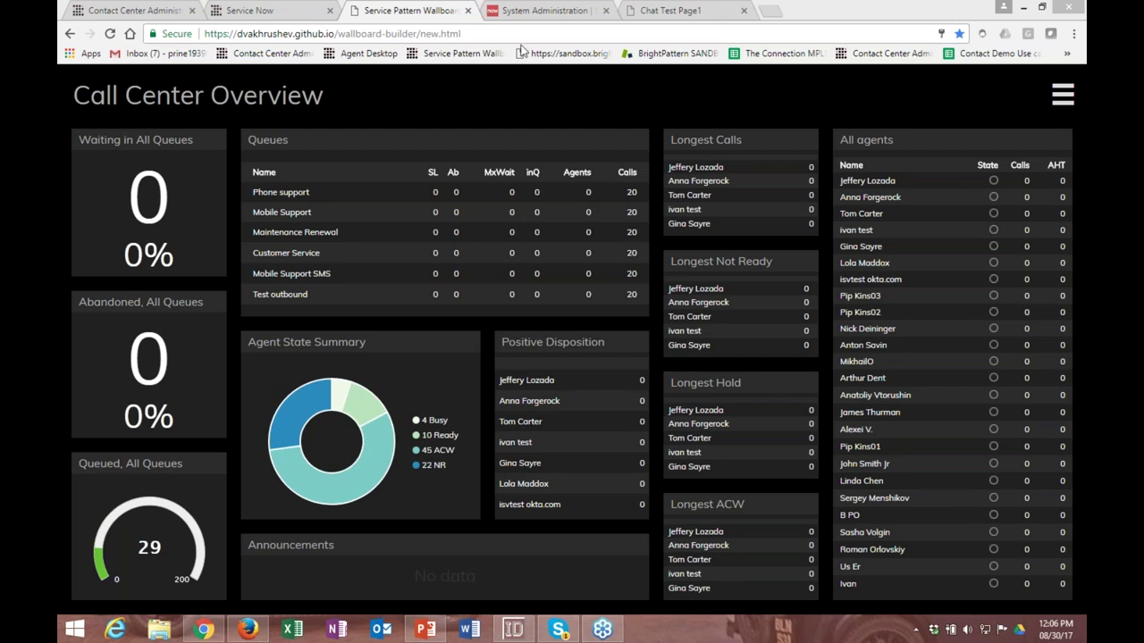
Step: Open the list of available wallboards and switch from Call Center Overview to the Multibublik wallboard
{"action": "left_click", "coordinate": [337, 96]}
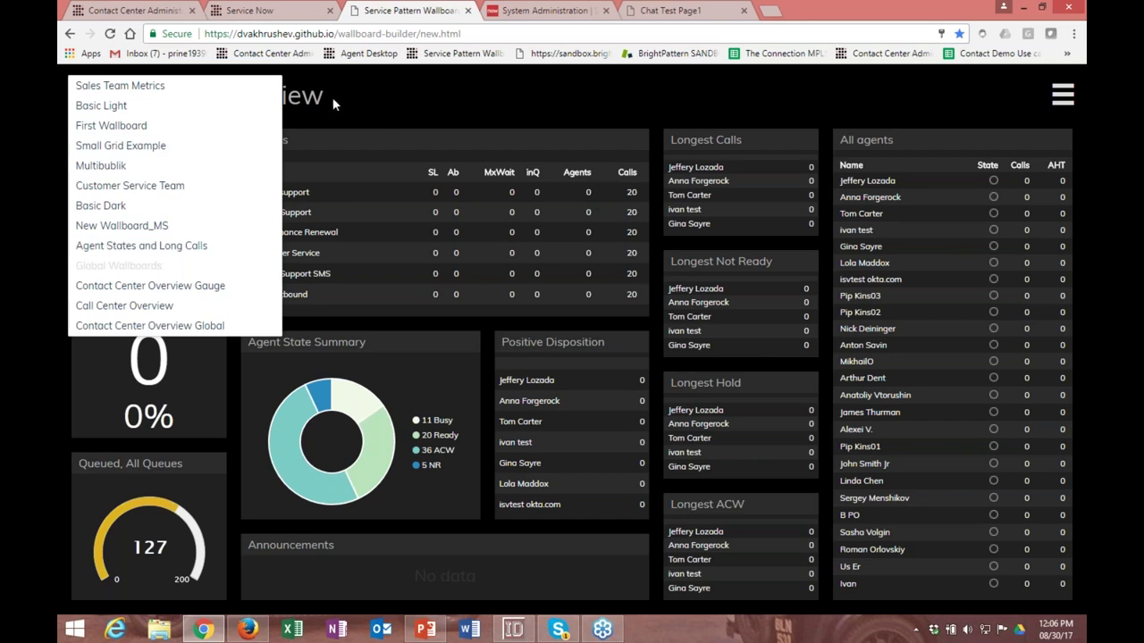
{"action": "left_click", "coordinate": [315, 122]}
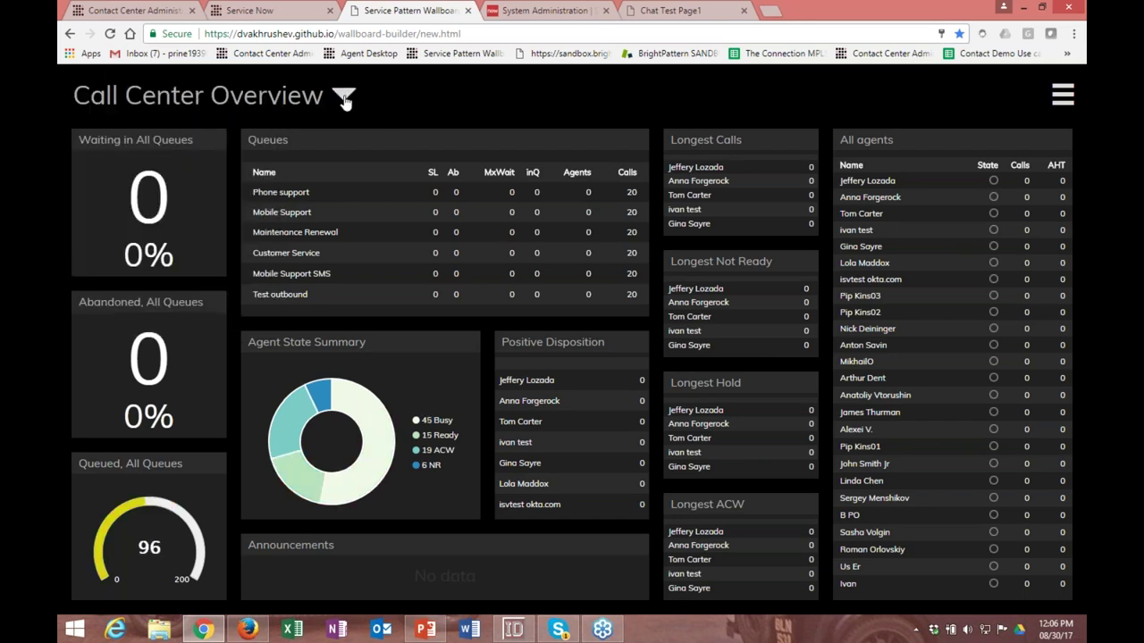
{"action": "left_click", "coordinate": [344, 100]}
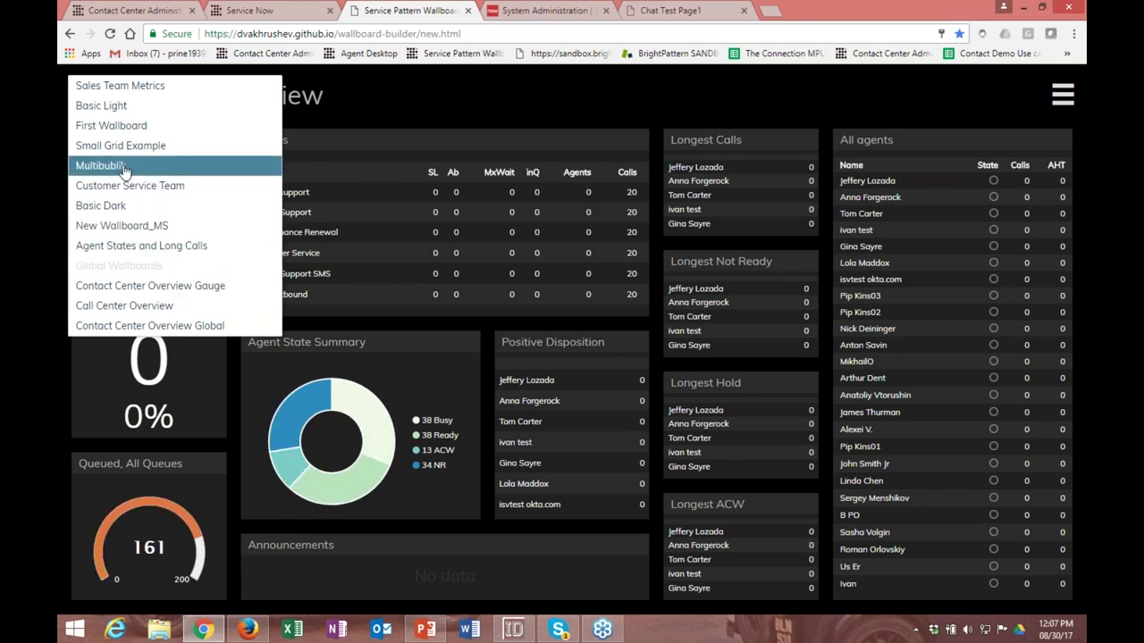
{"action": "left_click", "coordinate": [614, 278]}
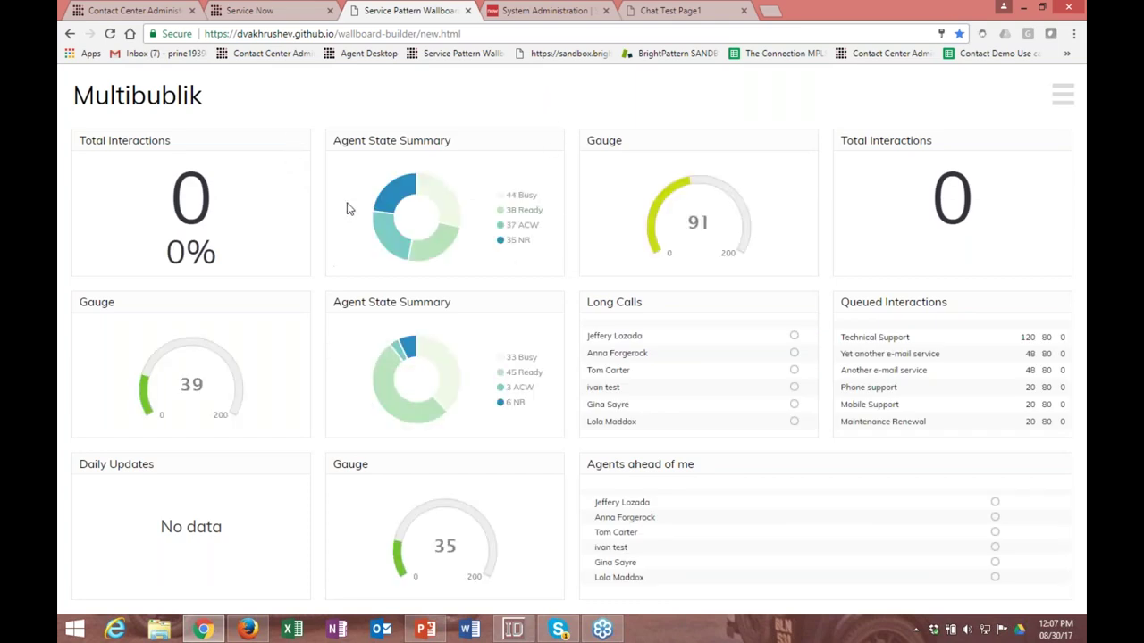
{"action": "mouse_move", "coordinate": [400, 229]}
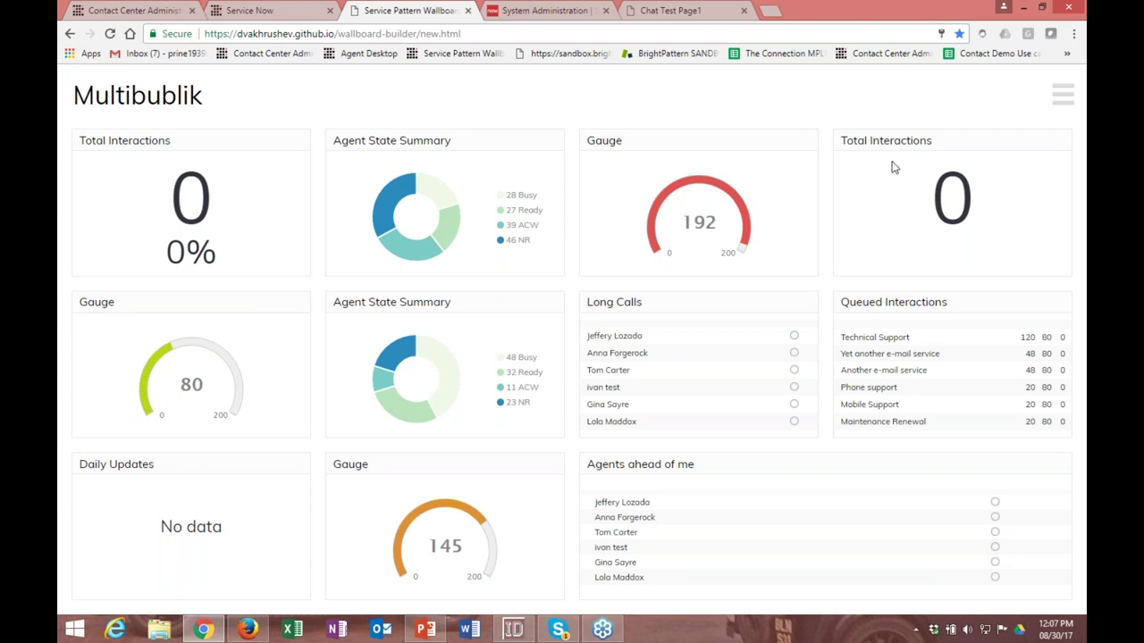
Step: Put the Multibublik wallboard in edit mode and review the Agents ahead of me grid options and team selection, cancelling both dialogs
{"action": "left_click", "coordinate": [1054, 100]}
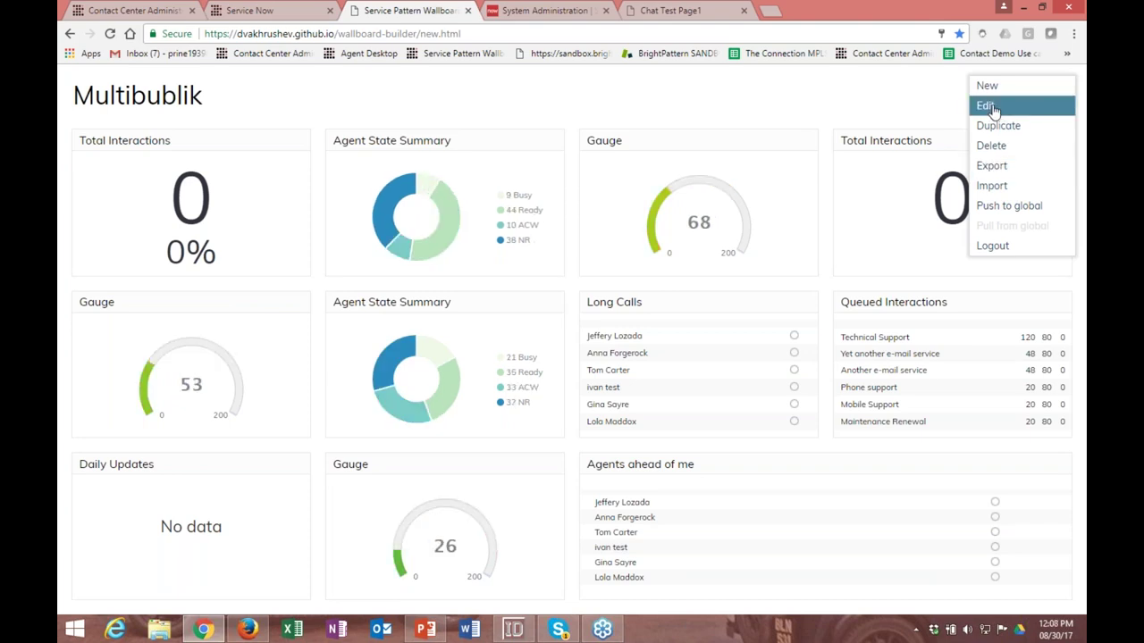
{"action": "left_click", "coordinate": [988, 107]}
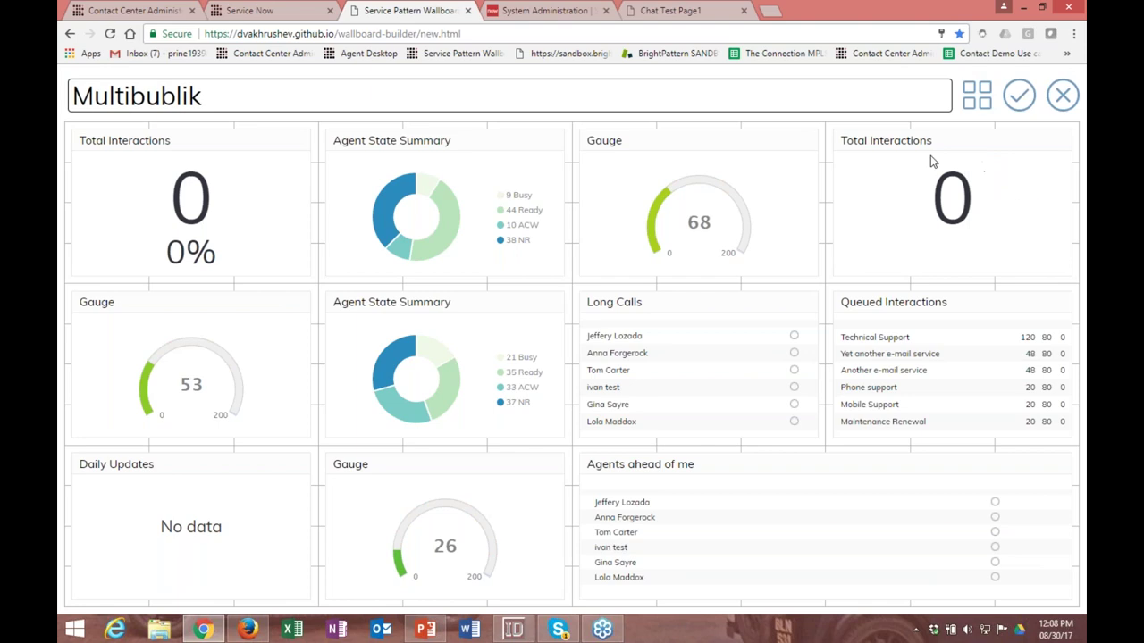
{"action": "mouse_move", "coordinate": [677, 492]}
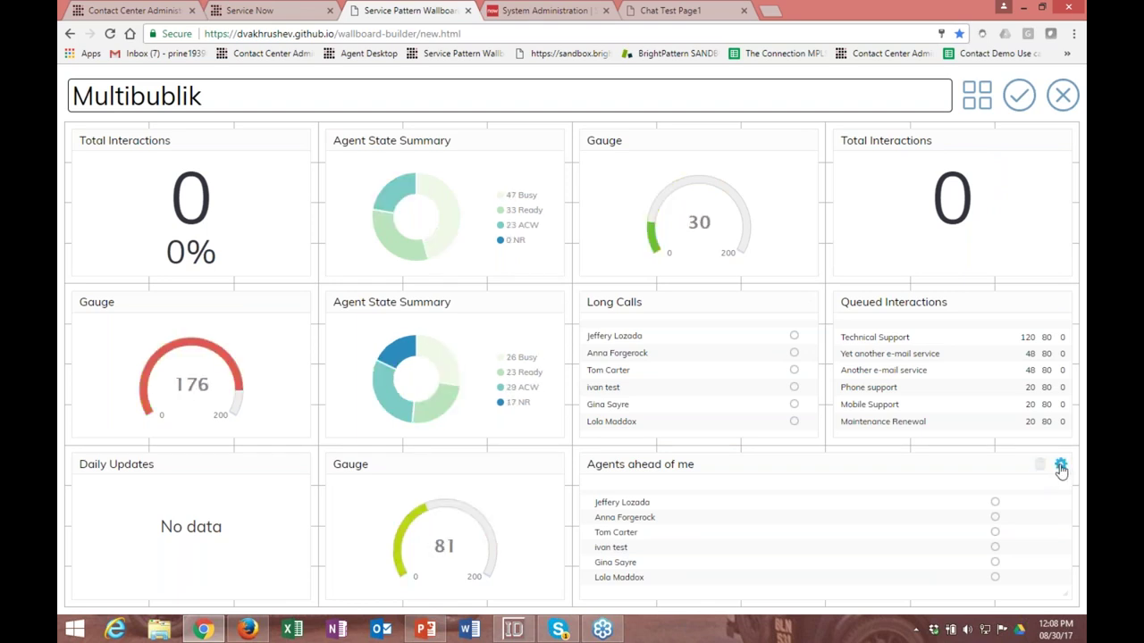
{"action": "left_click", "coordinate": [1061, 466]}
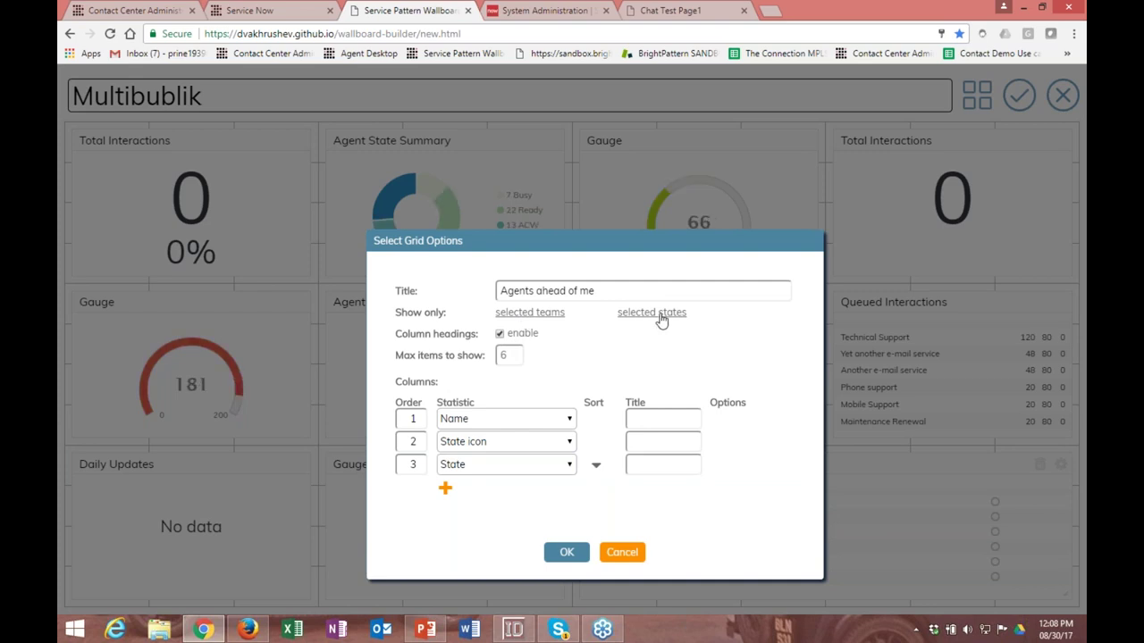
{"action": "left_click", "coordinate": [534, 315]}
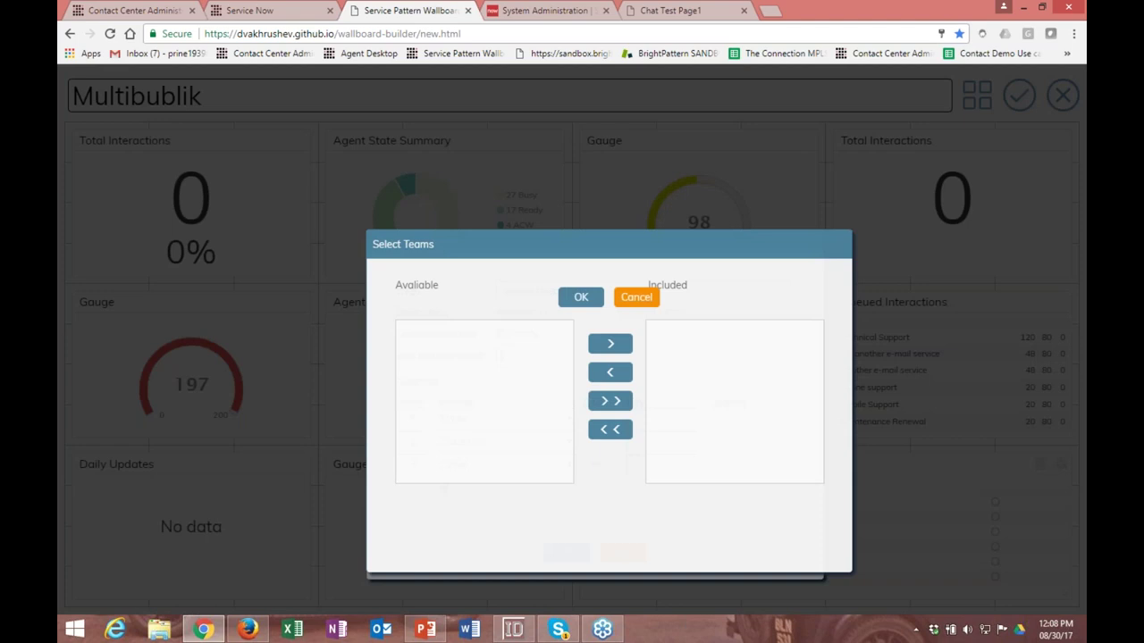
{"action": "left_click", "coordinate": [648, 298]}
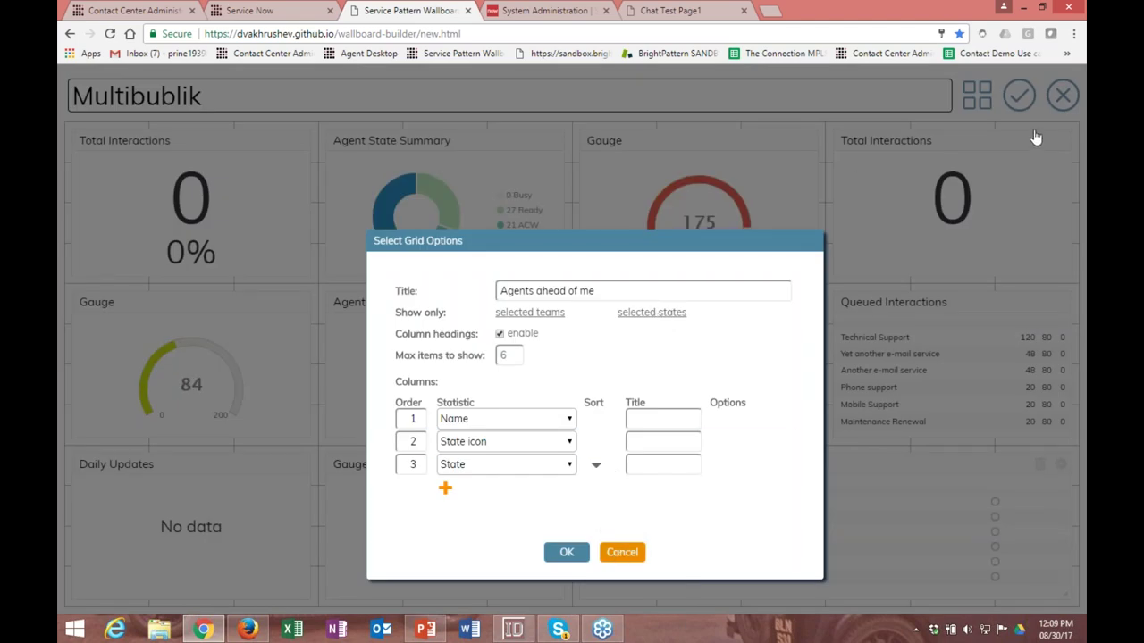
{"action": "left_click", "coordinate": [621, 551]}
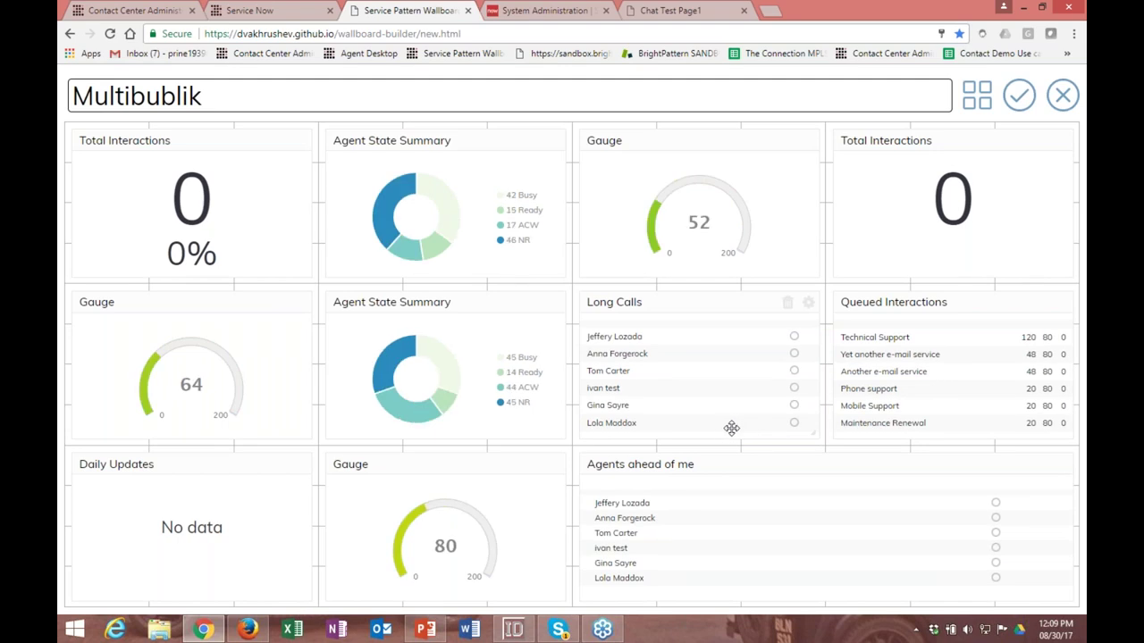
Step: Leave the Multibublik wallboard's edit mode and switch back to the Call Center Overview wallboard
{"action": "left_click_drag", "start_coordinate": [810, 392], "coordinate": [780, 439]}
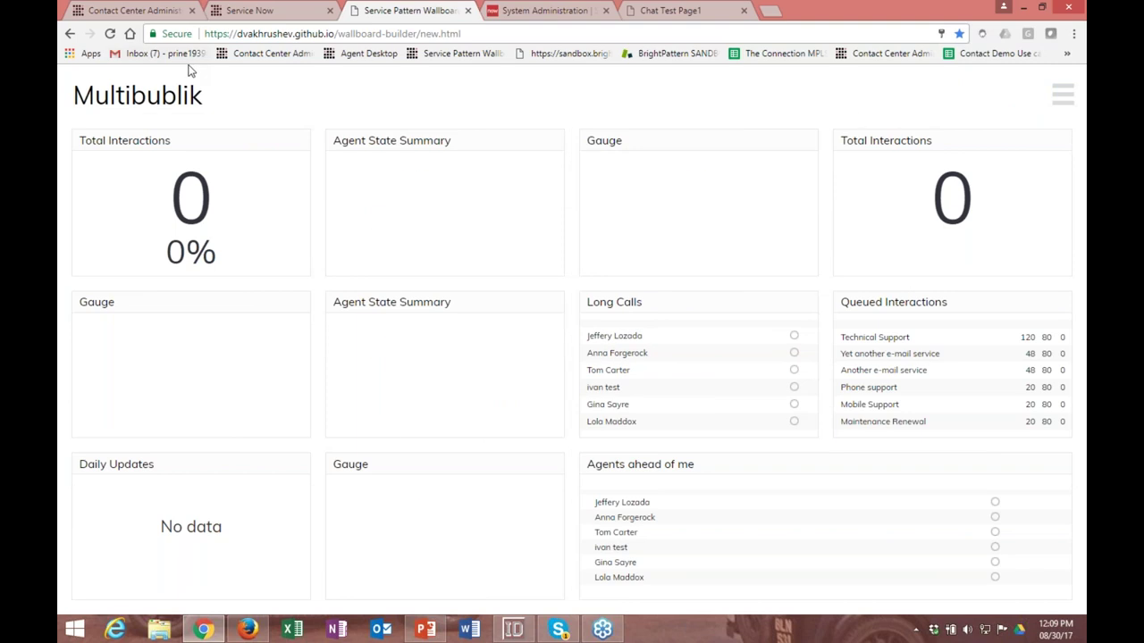
{"action": "left_click", "coordinate": [226, 101]}
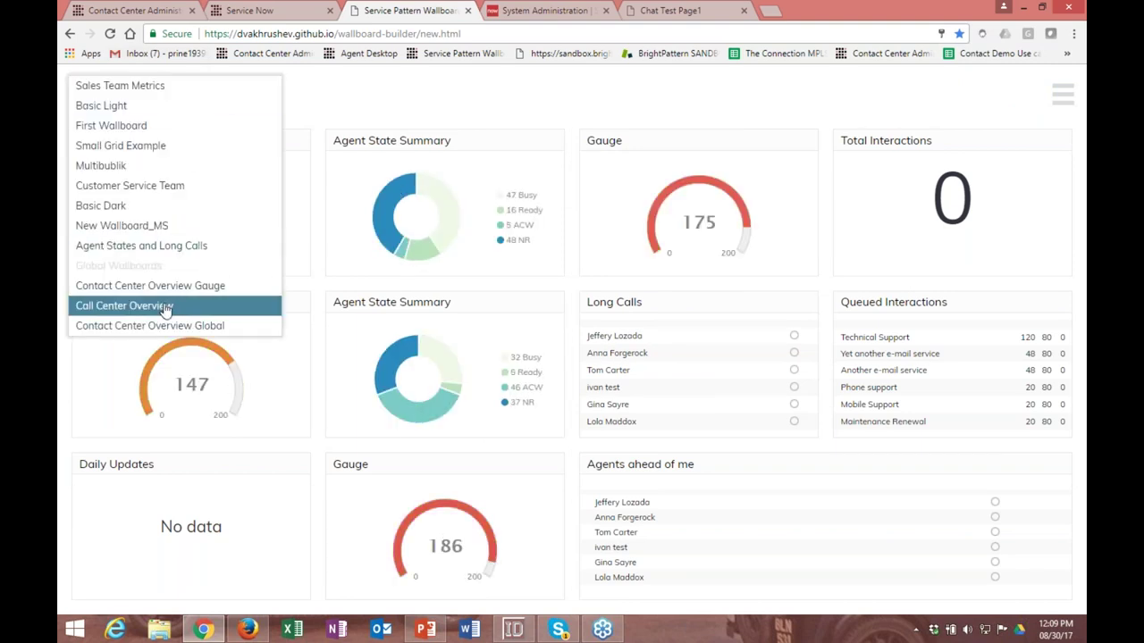
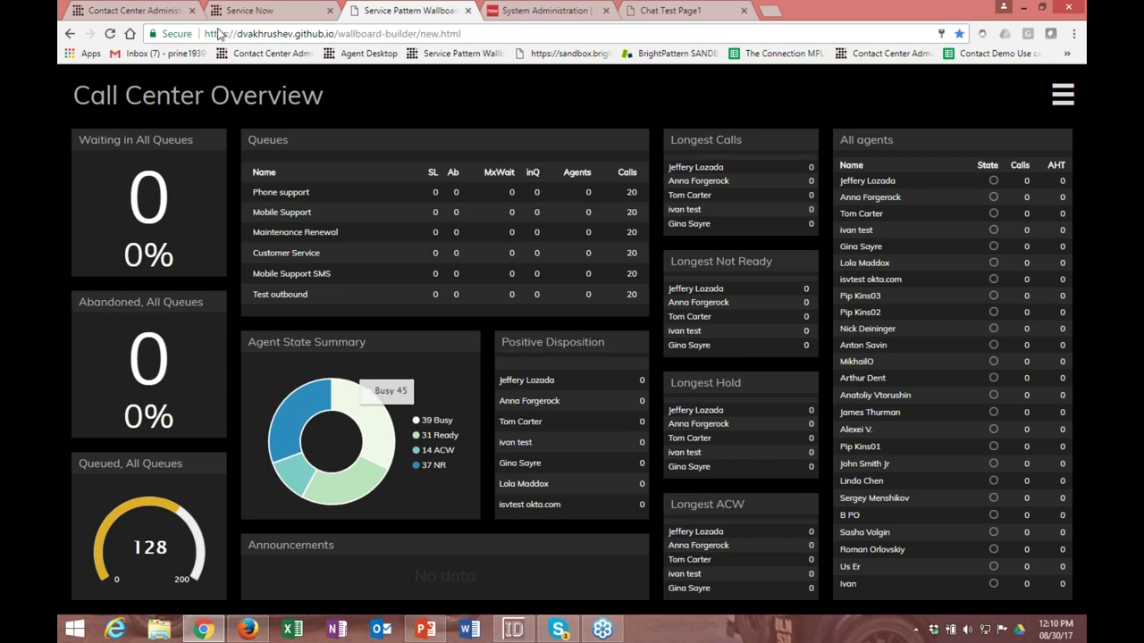
Step: Examine the Agent role's Supervision privileges for wallboards in the Contact Center Administrator, and return to the wallboard
{"action": "left_click", "coordinate": [149, 13]}
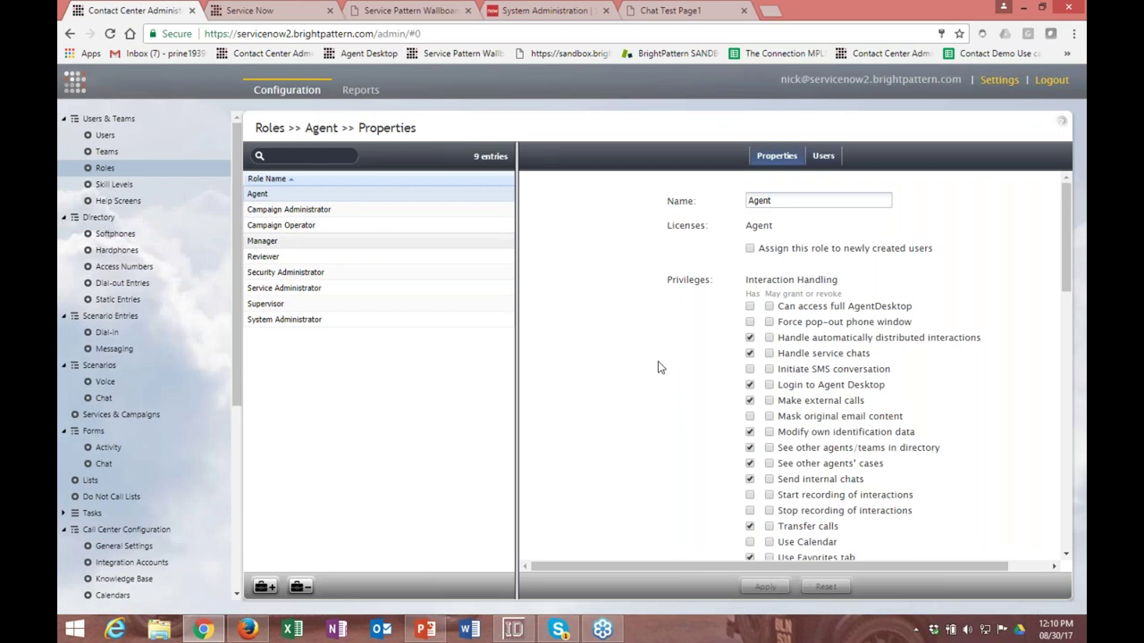
{"action": "scroll", "coordinate": [663, 370], "scroll_direction": "down", "scroll_amount": 5}
{"action": "scroll", "coordinate": [663, 370], "scroll_direction": "down", "scroll_amount": 8}
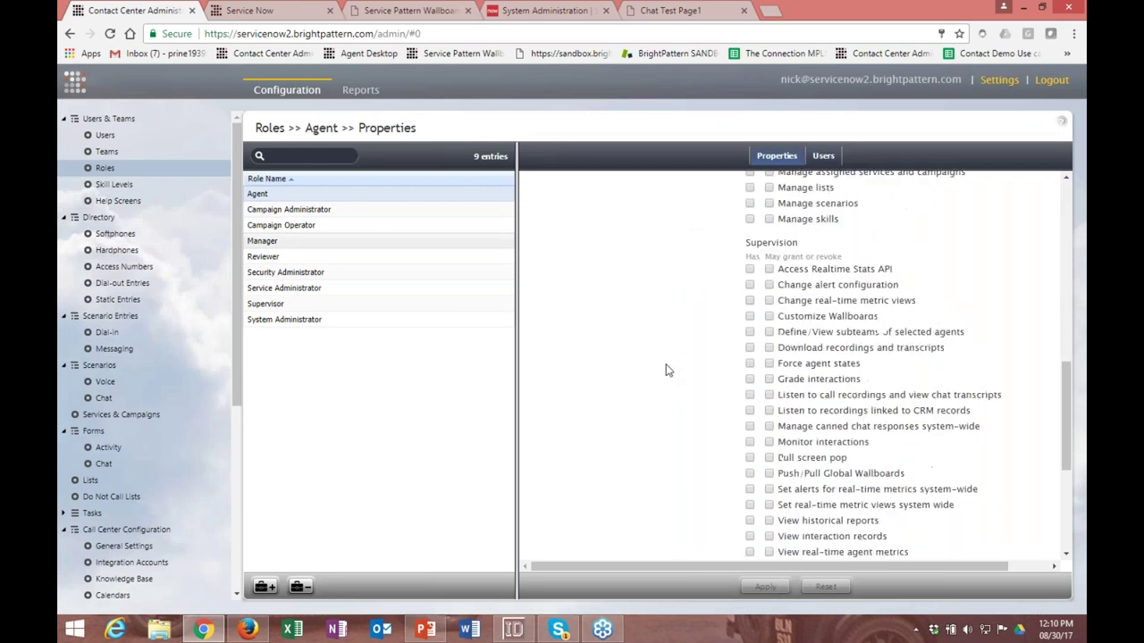
{"action": "scroll", "coordinate": [667, 370], "scroll_direction": "up", "scroll_amount": 5}
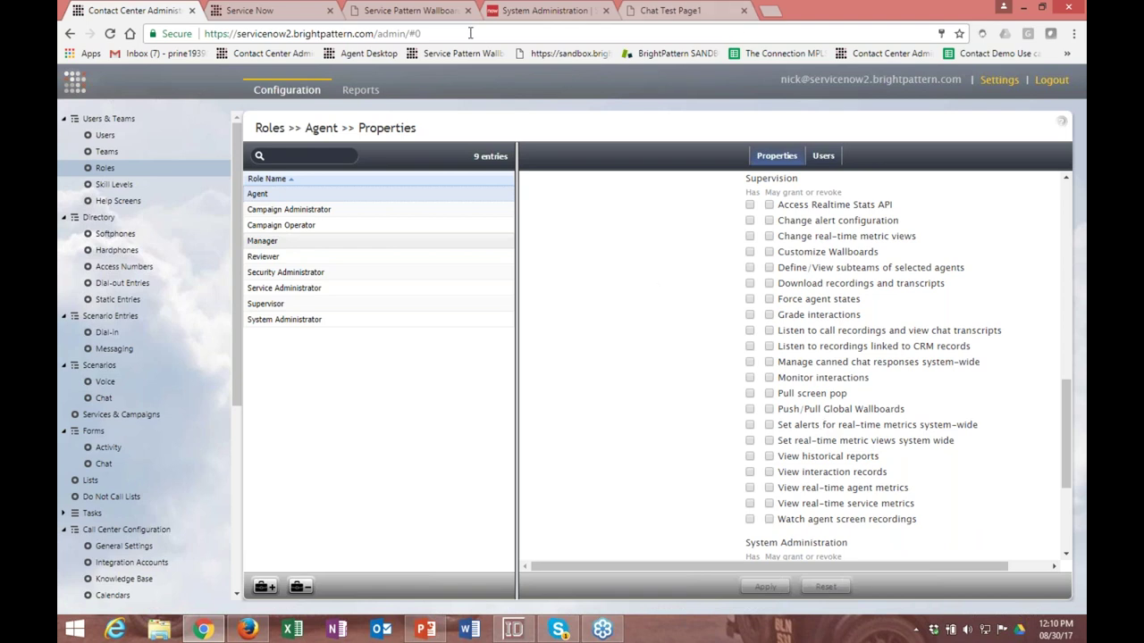
{"action": "left_click", "coordinate": [396, 11]}
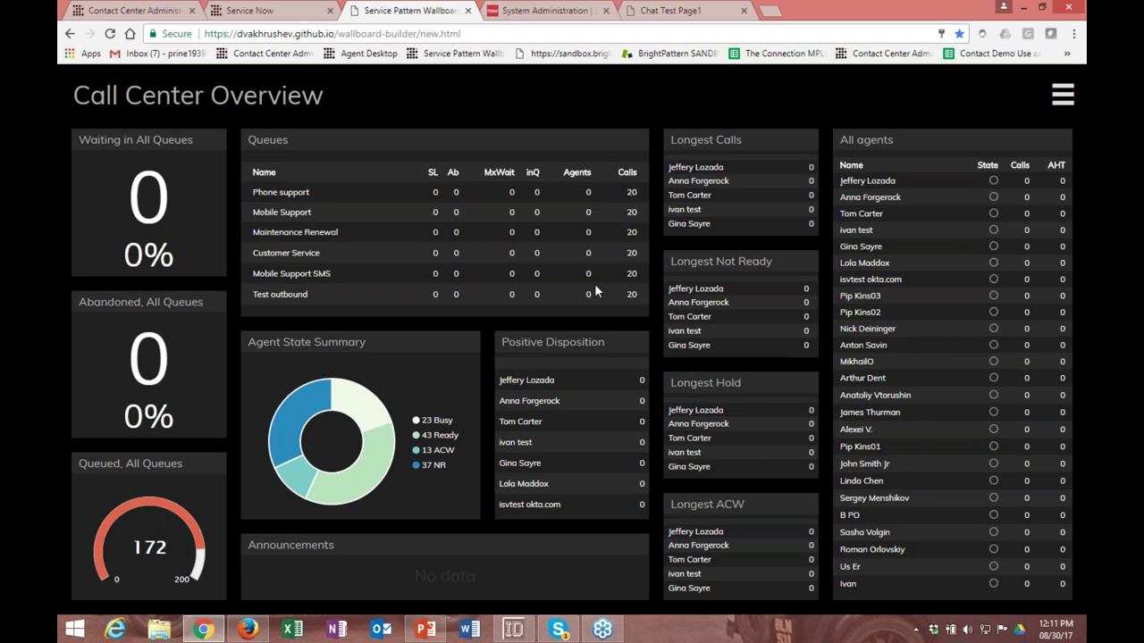
Step: Go to the Contact Center Administrator and open the properties of the Proactive Chat messaging scenario entry
{"action": "left_click", "coordinate": [137, 12]}
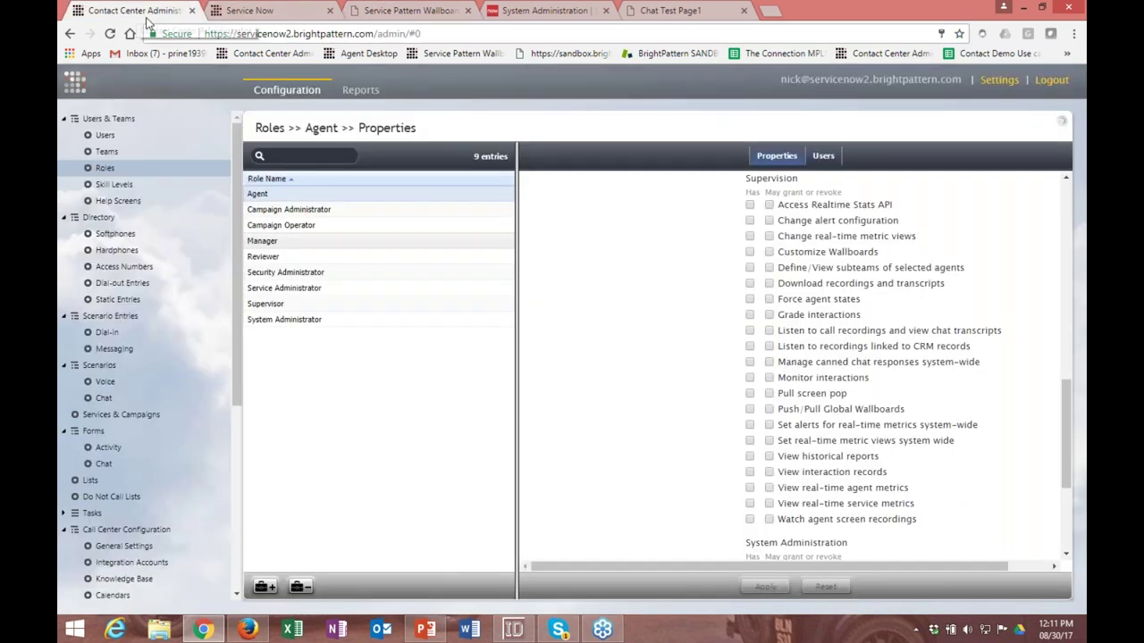
{"action": "left_click", "coordinate": [156, 349]}
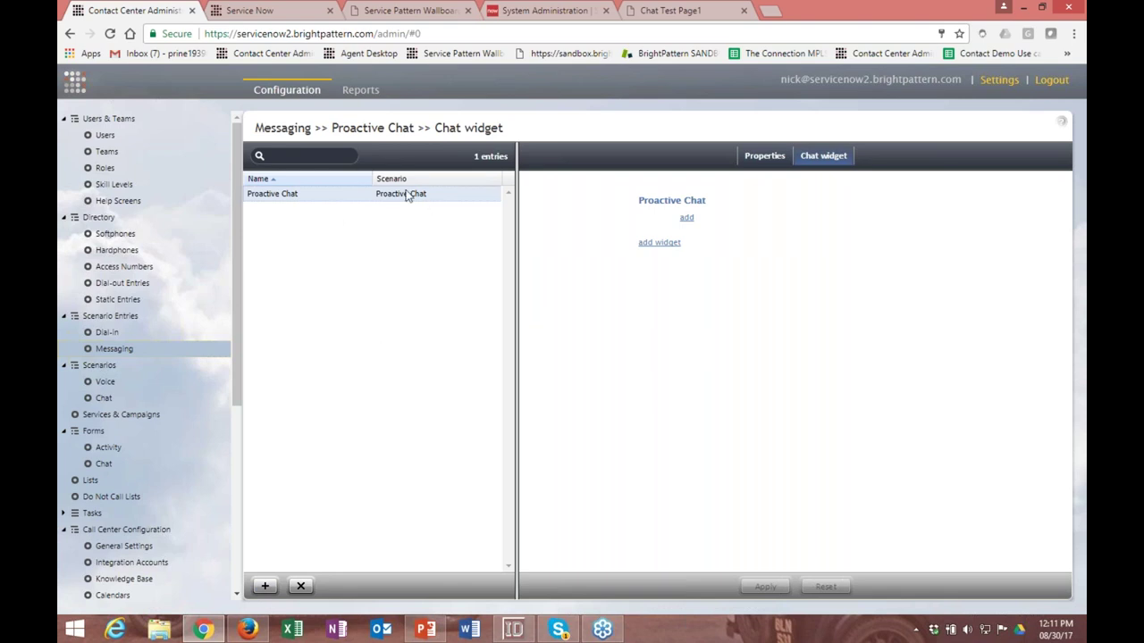
{"action": "left_click", "coordinate": [761, 159]}
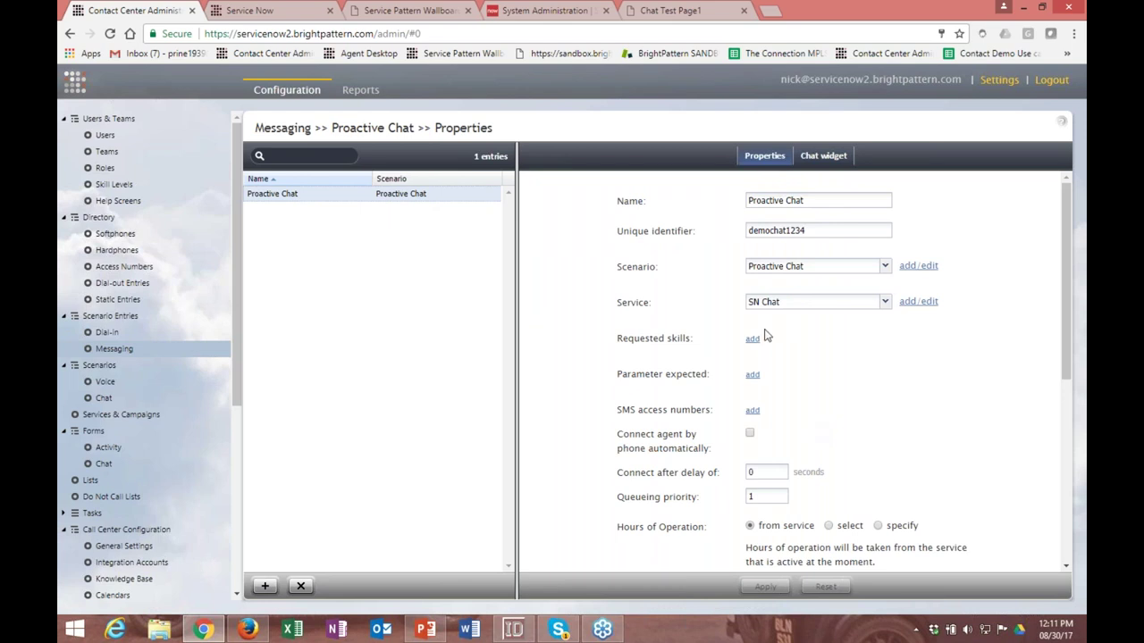
Step: Open the Proactive Chat widget of the messaging scenario entry in the chat widget editor
{"action": "left_click", "coordinate": [824, 159]}
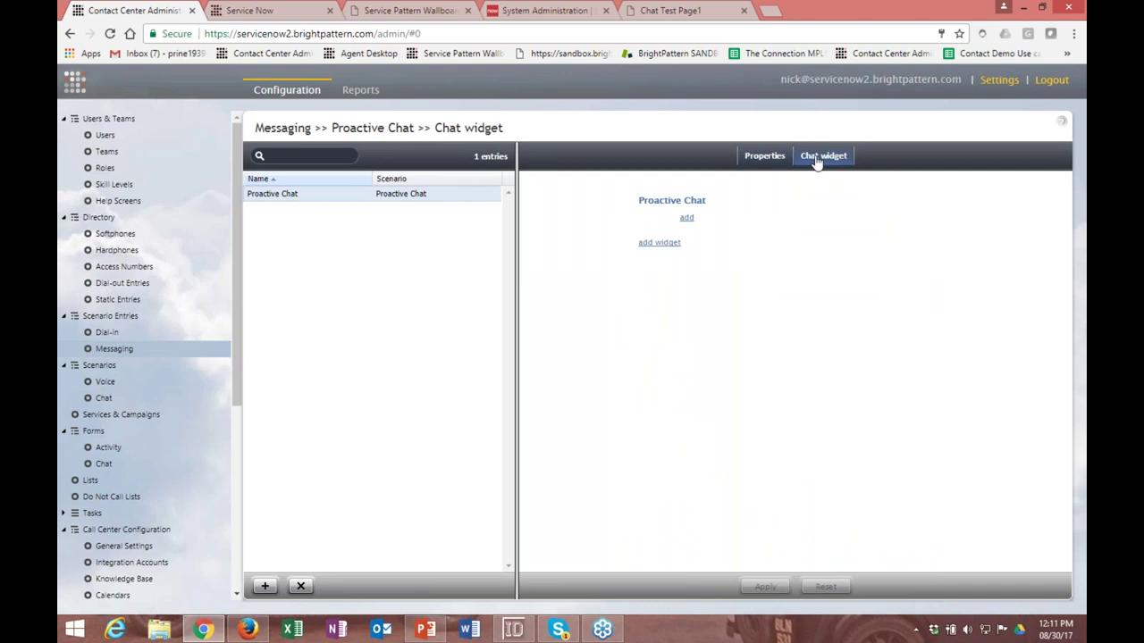
{"action": "mouse_move", "coordinate": [698, 208]}
{"action": "left_click", "coordinate": [717, 202]}
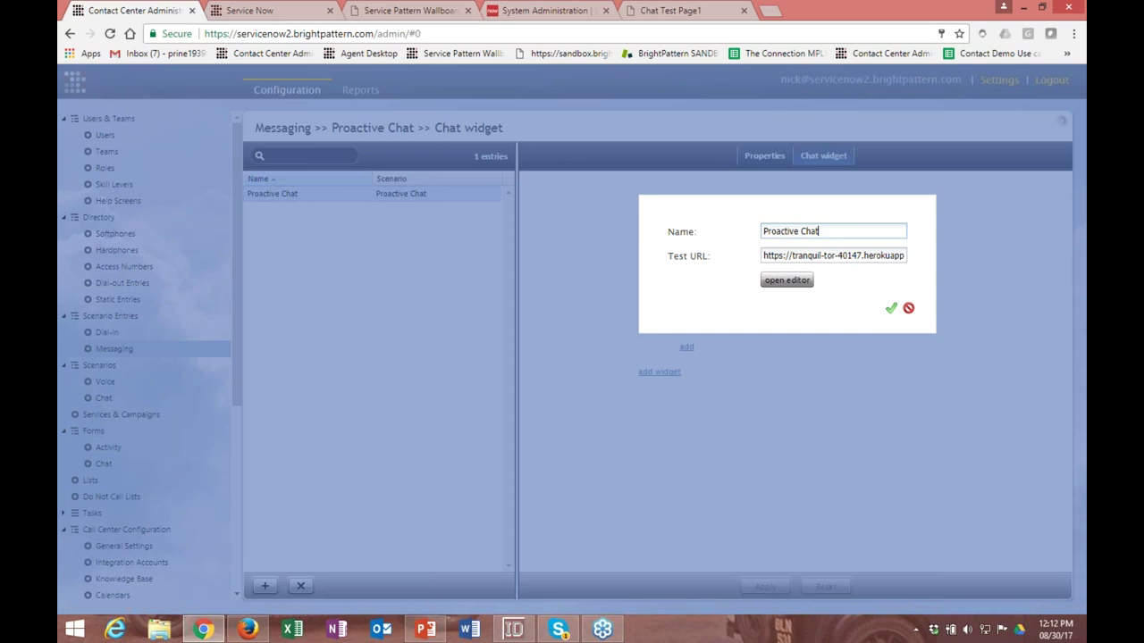
{"action": "left_click", "coordinate": [795, 284]}
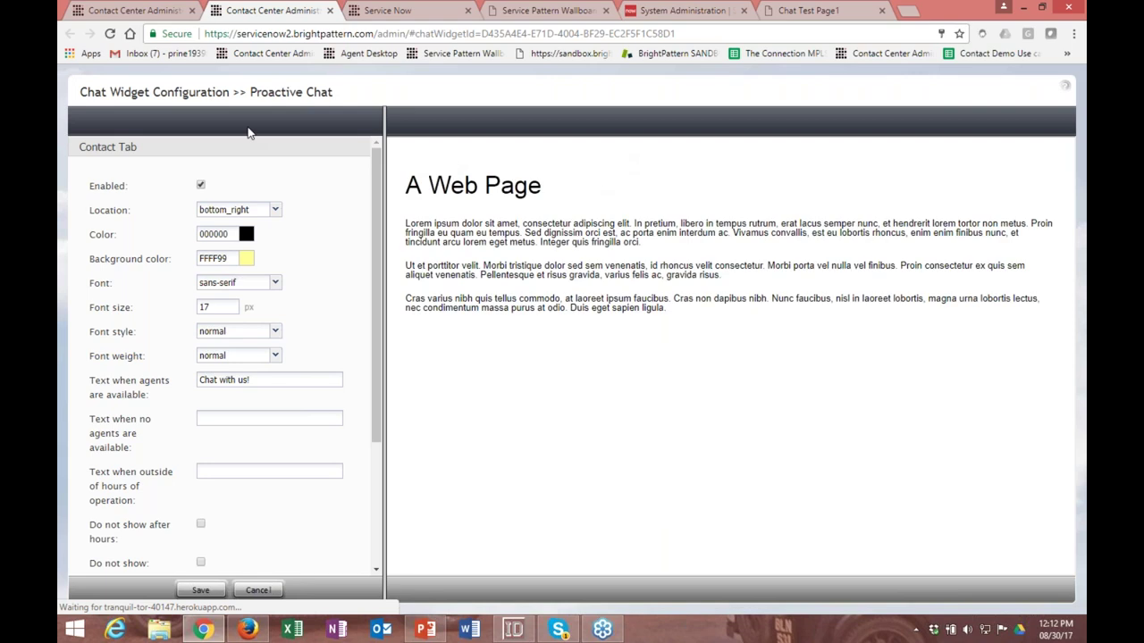
Step: Look through the location options for the chat widget's contact tab and close the list
{"action": "left_click", "coordinate": [201, 187]}
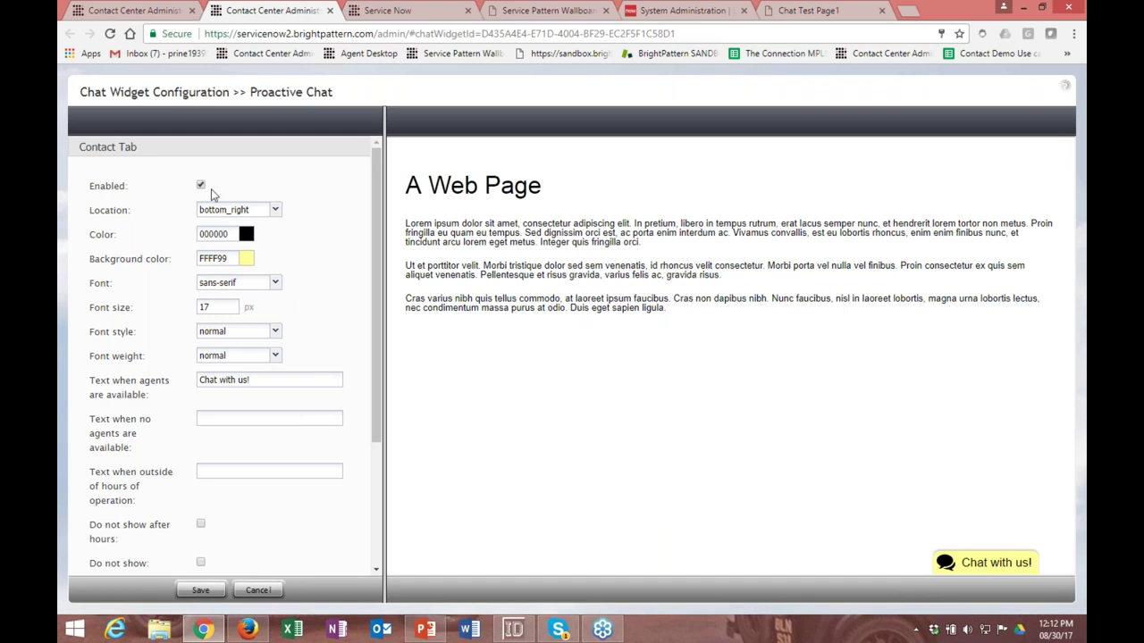
{"action": "left_click", "coordinate": [276, 213]}
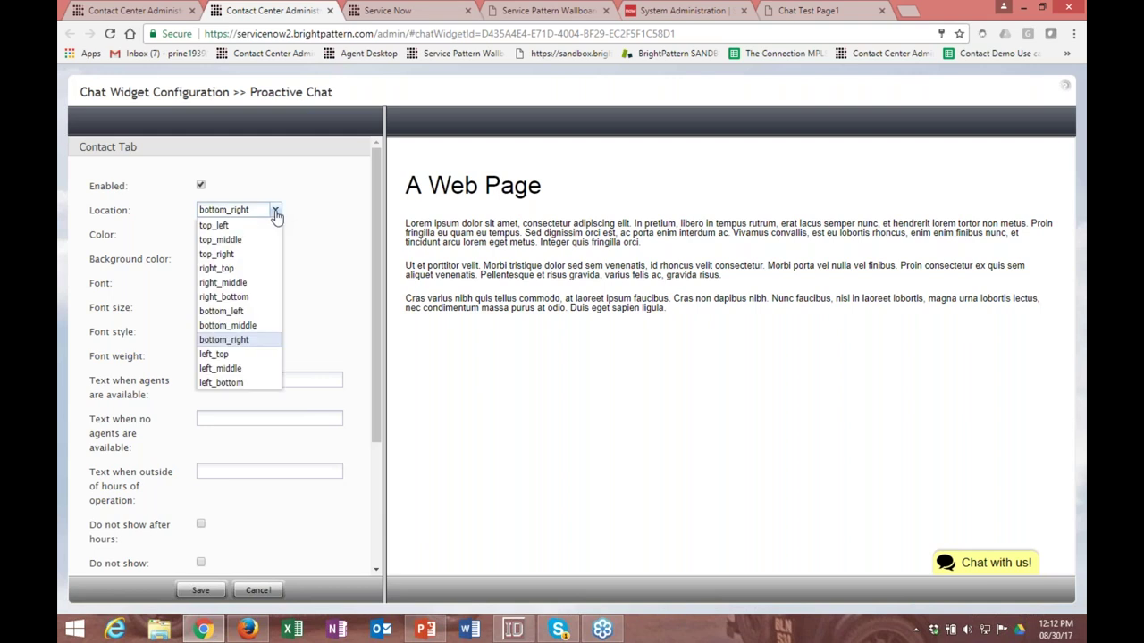
{"action": "left_click", "coordinate": [316, 311]}
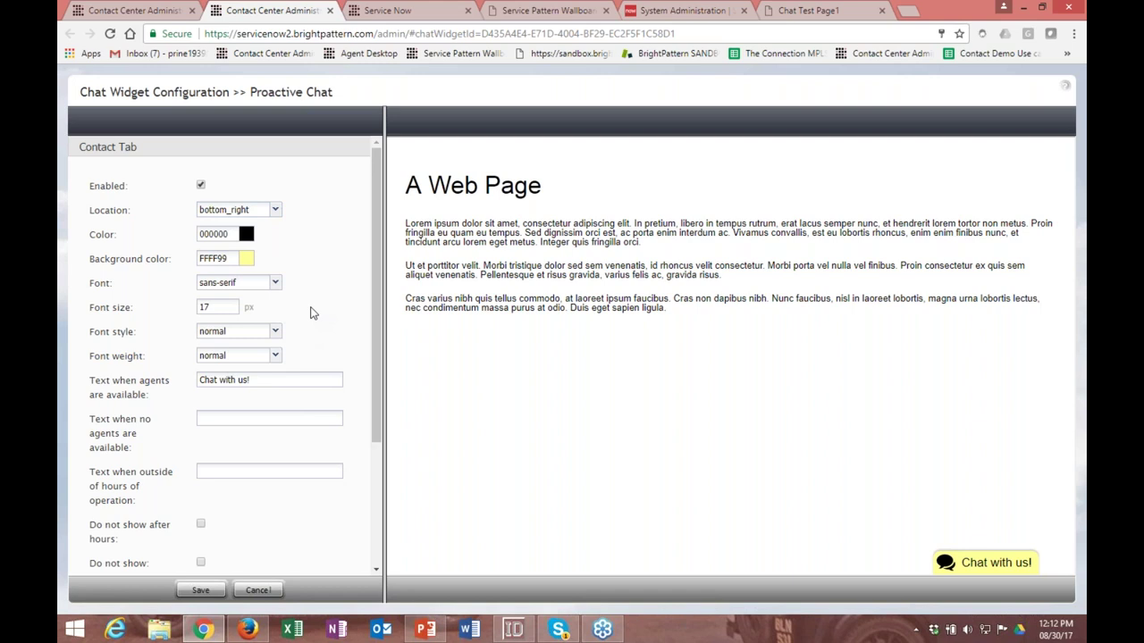
Step: Set the contact tab's text color to white (FFFFFF) and its background color to black (000000)
{"action": "left_click", "coordinate": [250, 238]}
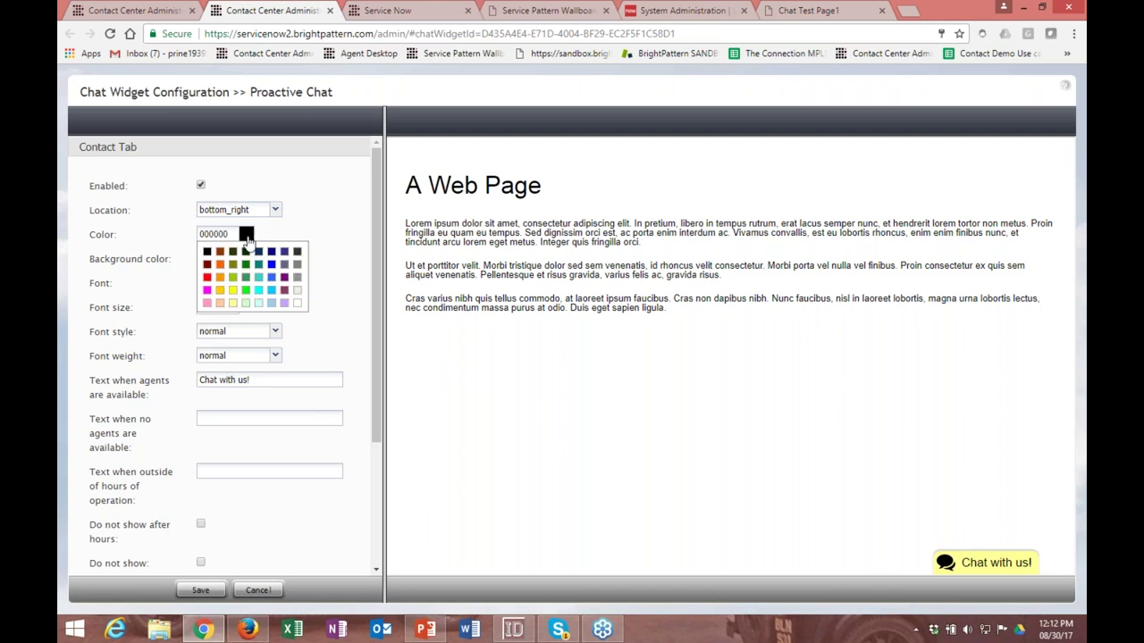
{"action": "left_click", "coordinate": [296, 302]}
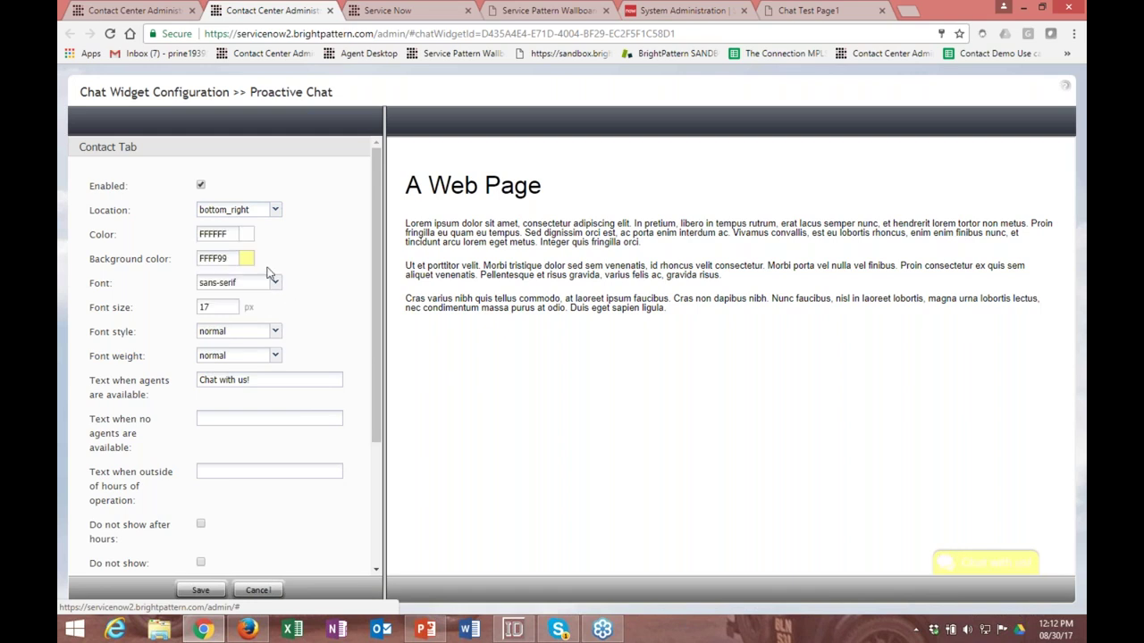
{"action": "left_click", "coordinate": [247, 261]}
{"action": "left_click", "coordinate": [215, 277]}
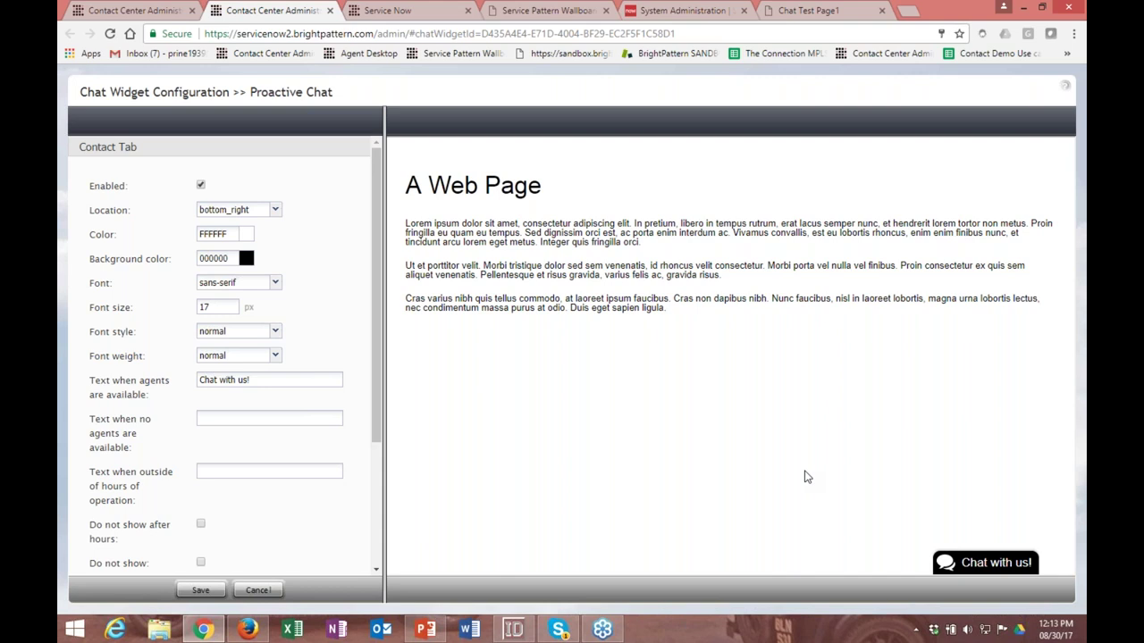
Step: Set the contact tab's font size to 15 px and its text when agents are available to "Chat now, we are online"
{"action": "key", "text": "BackSpace"}
{"action": "type", "text": "5"}
{"action": "left_click", "coordinate": [311, 377]}
{"action": "scroll", "coordinate": [304, 378], "scroll_direction": "down", "scroll_amount": 1}
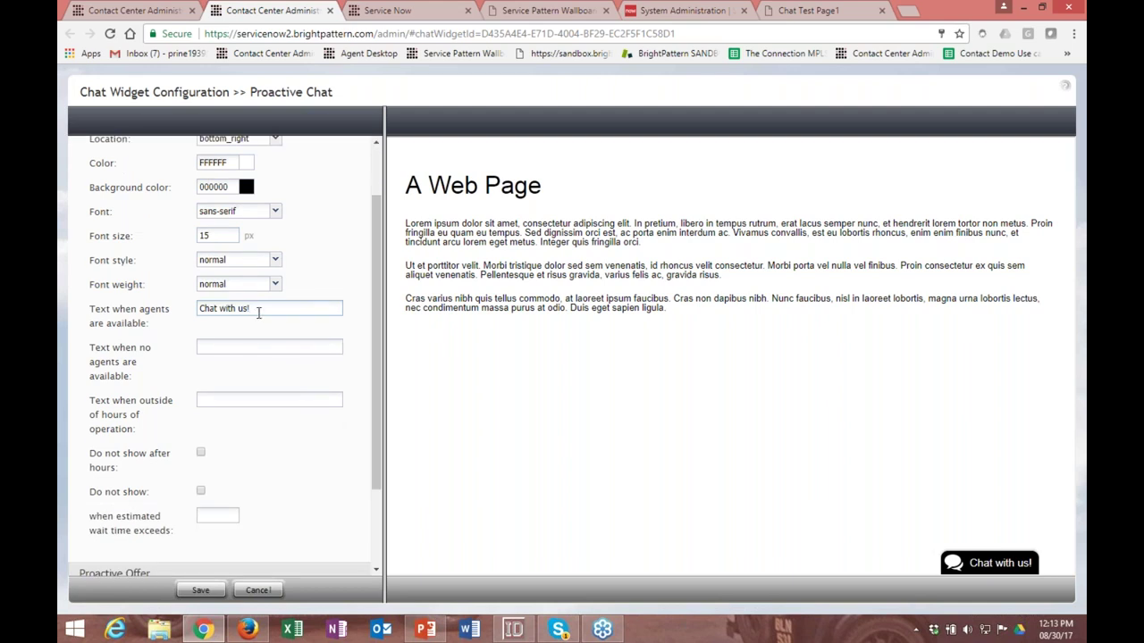
{"action": "left_click_drag", "start_coordinate": [256, 310], "coordinate": [171, 315]}
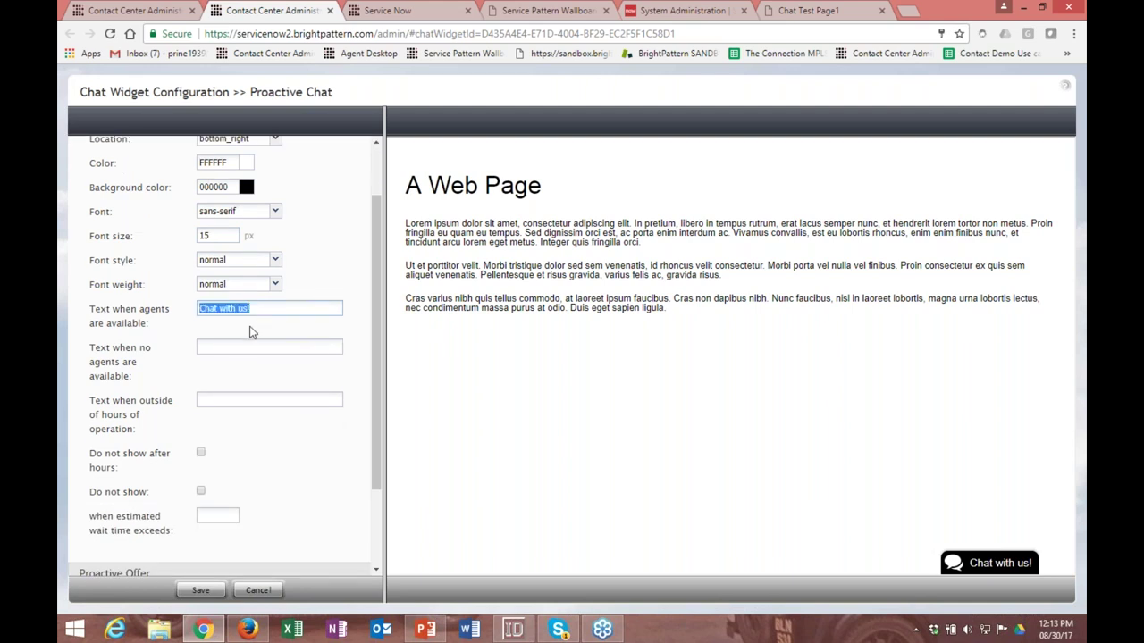
{"action": "type", "text": "Chat now, we are online"}
{"action": "left_click", "coordinate": [261, 349]}
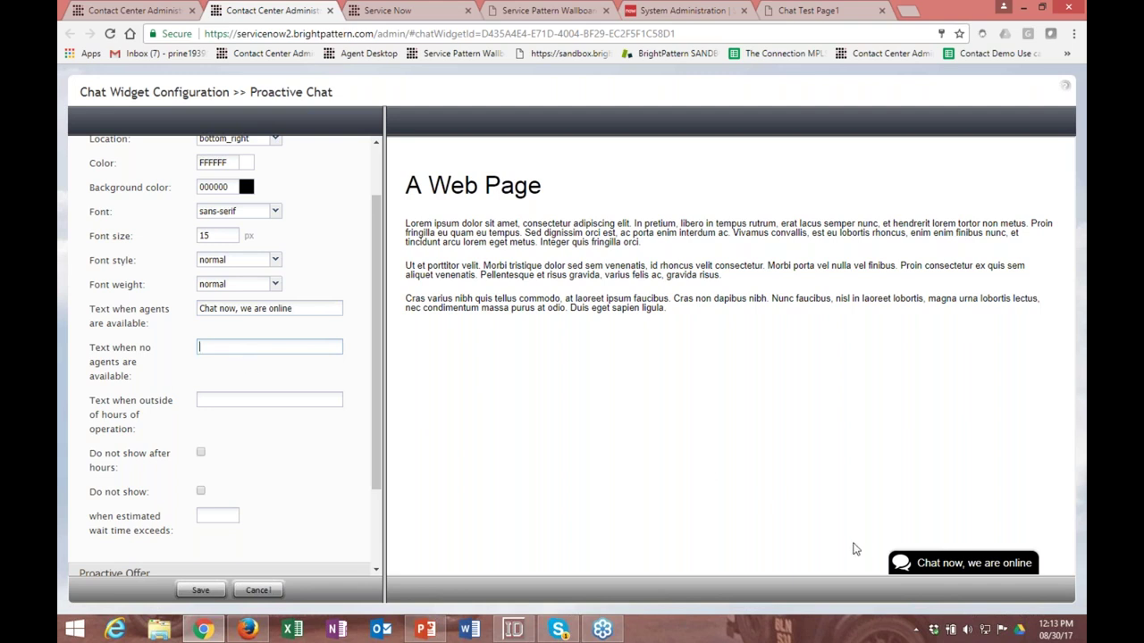
Step: In the chat widget styling settings, change the chat window's title to "My Customer Chat"
{"action": "scroll", "coordinate": [266, 404], "scroll_direction": "down", "scroll_amount": 1}
{"action": "scroll", "coordinate": [266, 405], "scroll_direction": "down", "scroll_amount": 3}
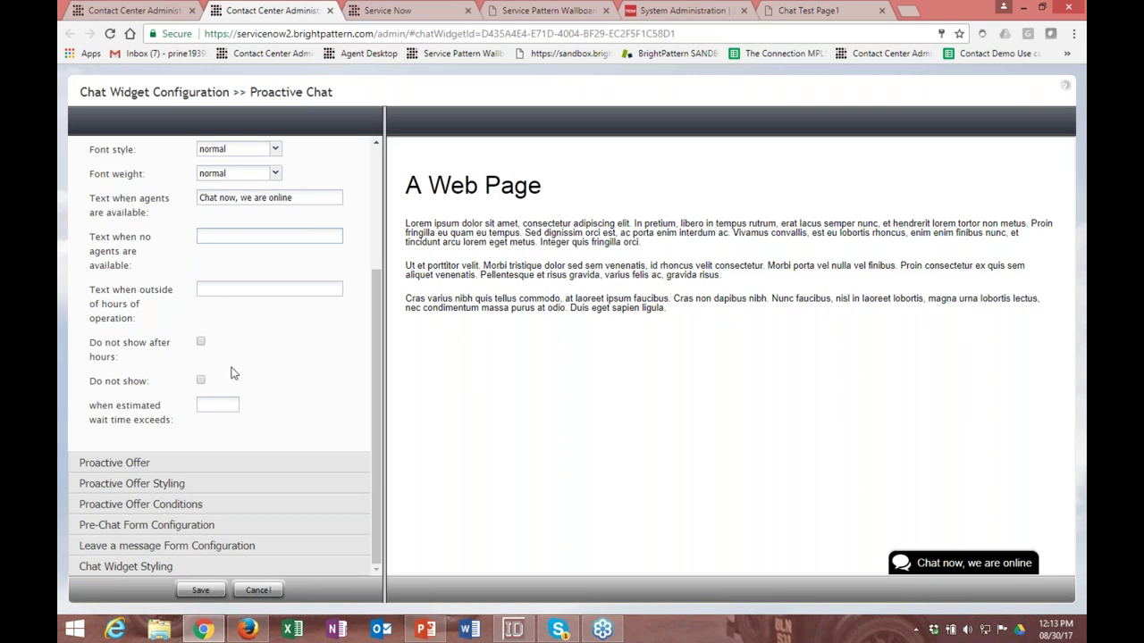
{"action": "scroll", "coordinate": [232, 376], "scroll_direction": "up", "scroll_amount": 3}
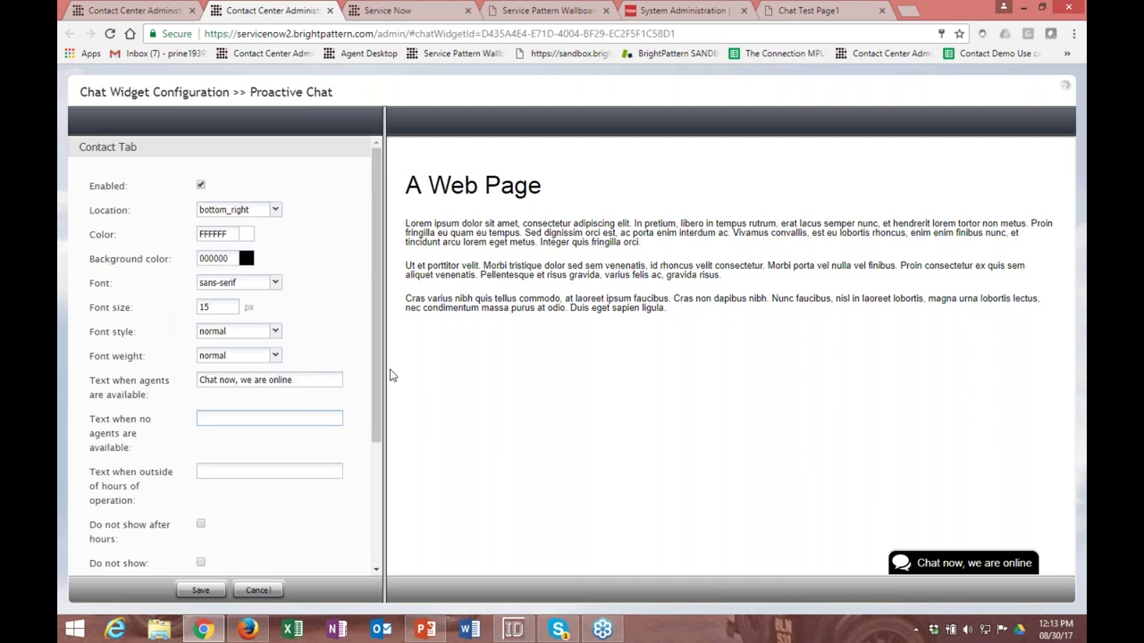
{"action": "scroll", "coordinate": [190, 393], "scroll_direction": "down", "scroll_amount": 3}
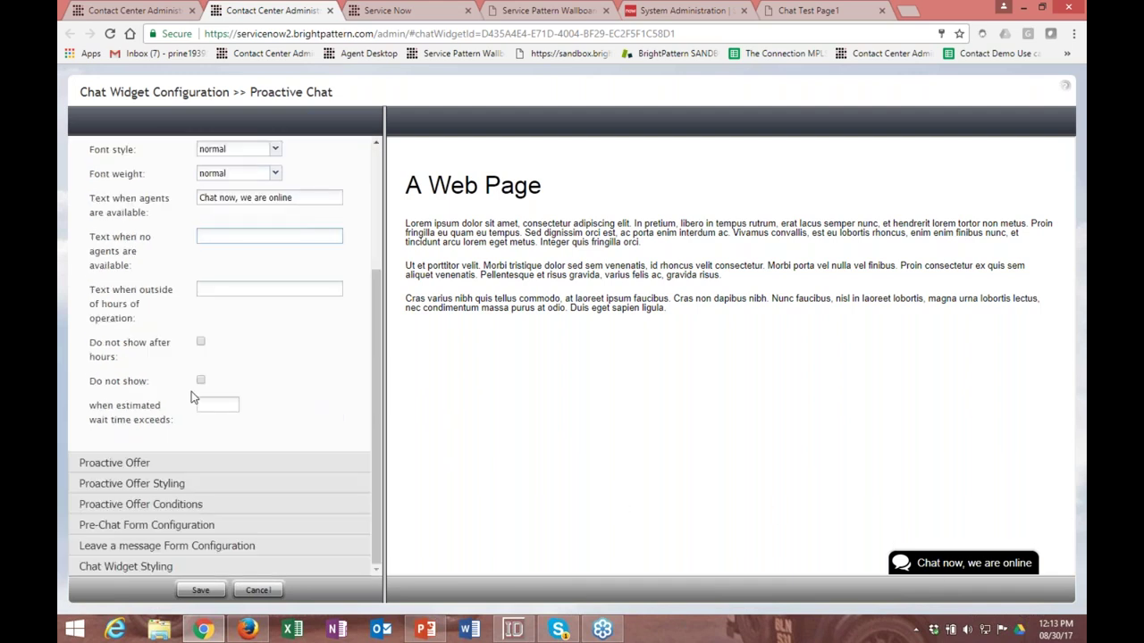
{"action": "left_click", "coordinate": [148, 568]}
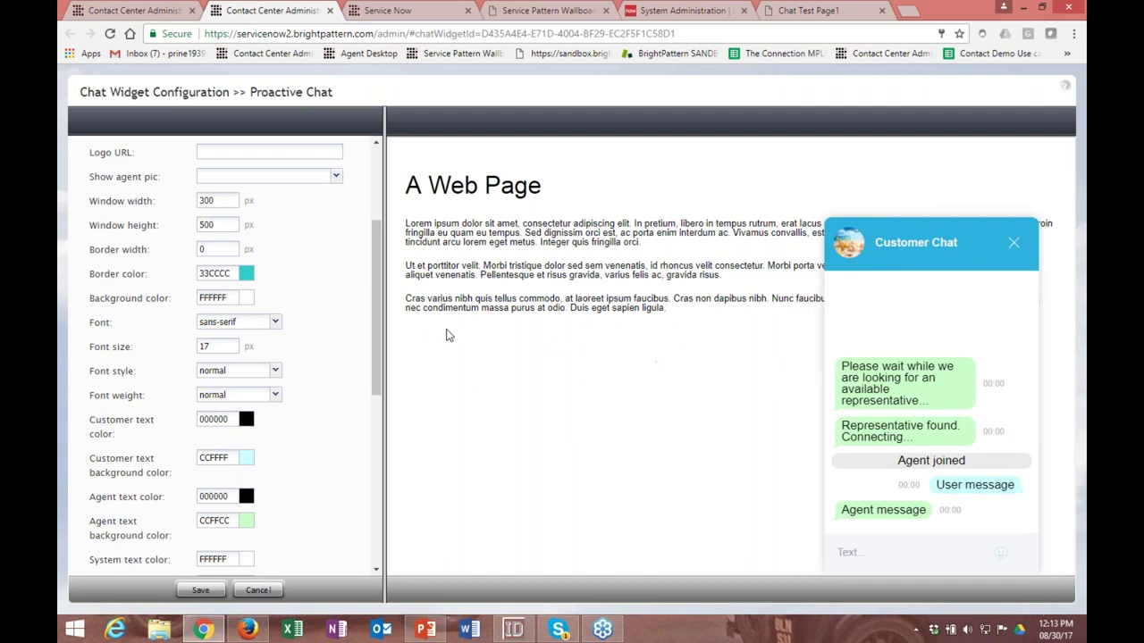
{"action": "scroll", "coordinate": [294, 303], "scroll_direction": "up", "scroll_amount": 2}
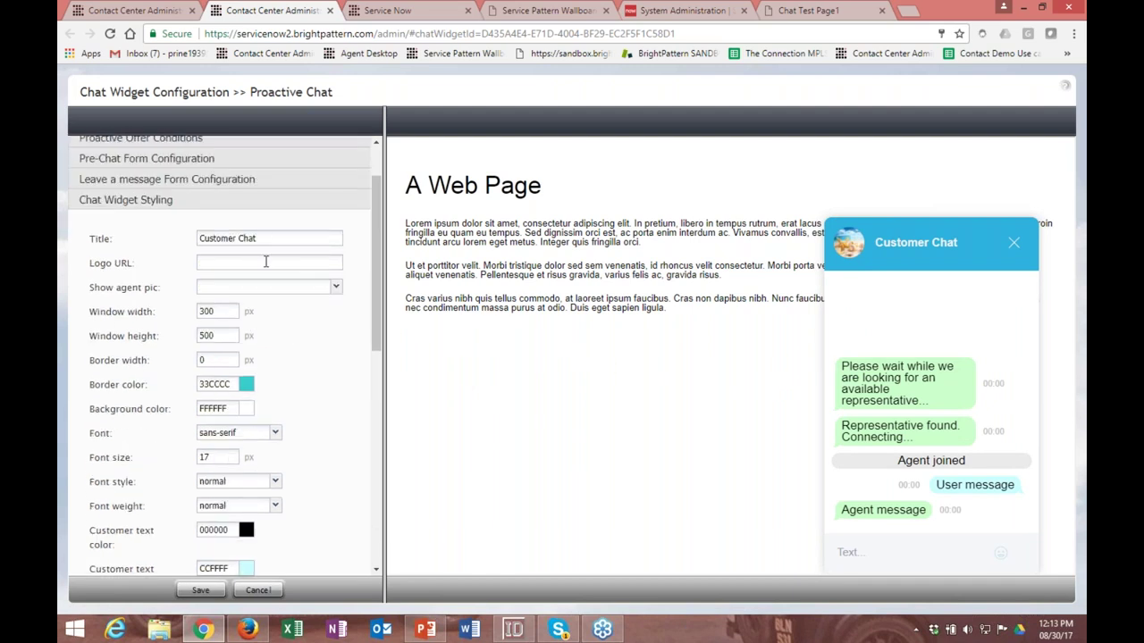
{"action": "left_click_drag", "start_coordinate": [259, 238], "coordinate": [190, 239]}
{"action": "type", "text": "My Customer Chat"}
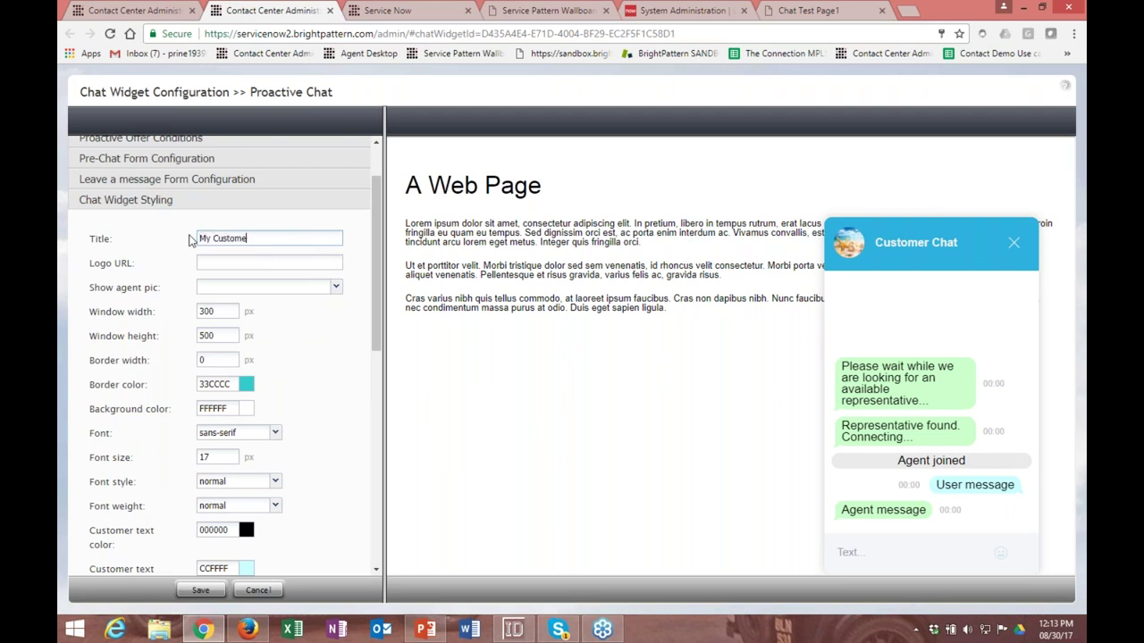
{"action": "left_click", "coordinate": [212, 263]}
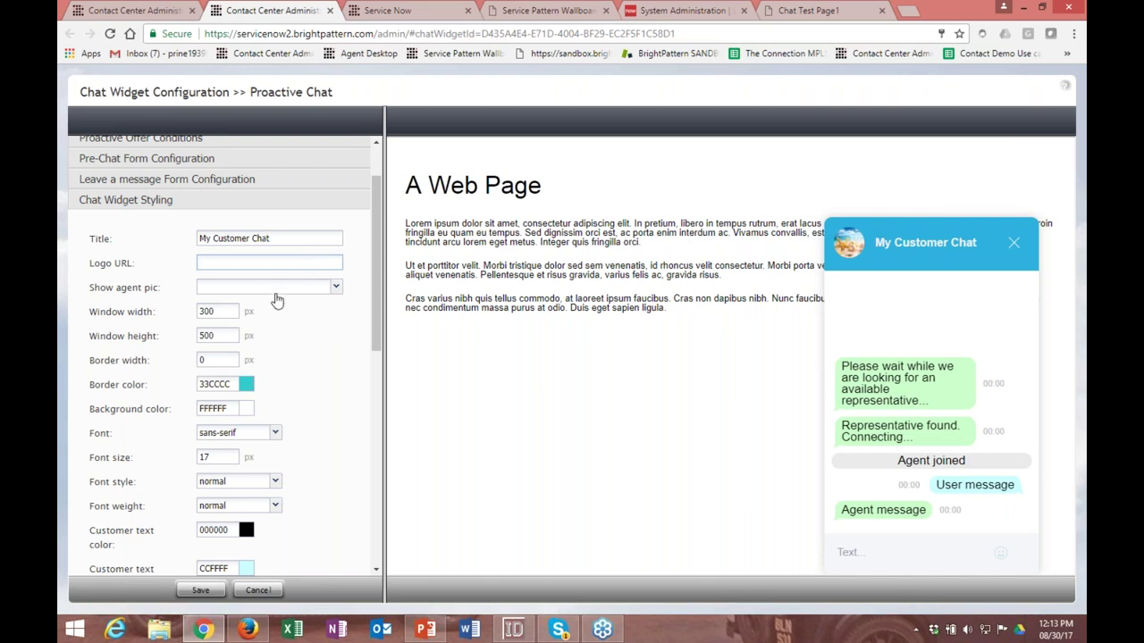
Step: Set the chat window's width to 350 px in the chat widget styling
{"action": "scroll", "coordinate": [326, 390], "scroll_direction": "down", "scroll_amount": 3}
{"action": "scroll", "coordinate": [204, 221], "scroll_direction": "up", "scroll_amount": 2}
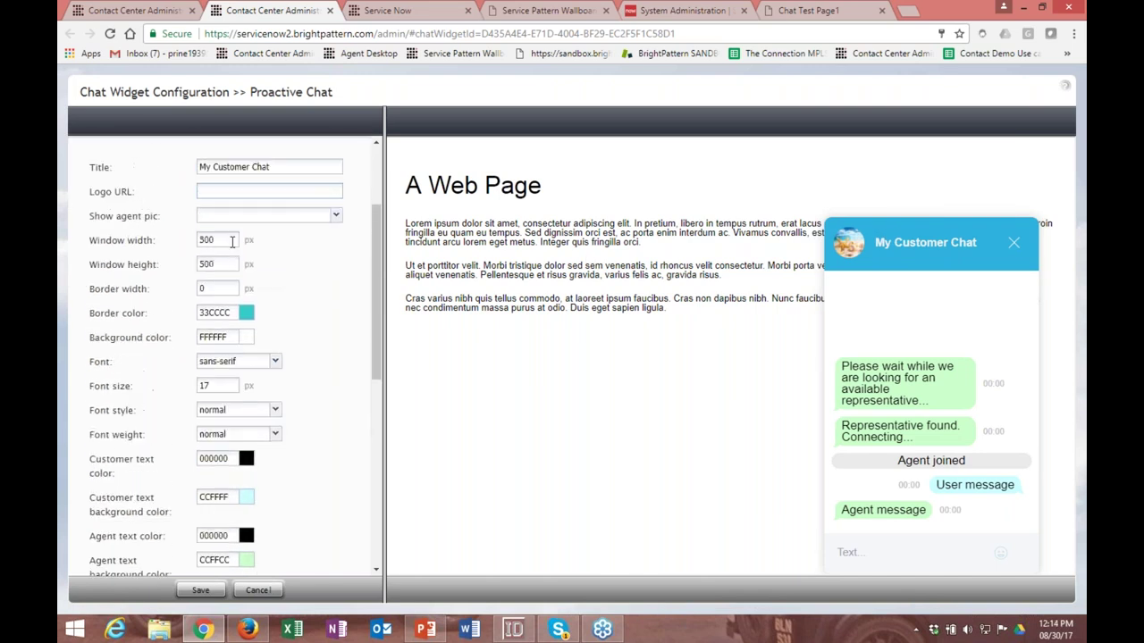
{"action": "left_click", "coordinate": [232, 240]}
{"action": "key", "text": "BackSpace"}
{"action": "key", "text": "BackSpace"}
{"action": "type", "text": "50"}
{"action": "left_click", "coordinate": [222, 288]}
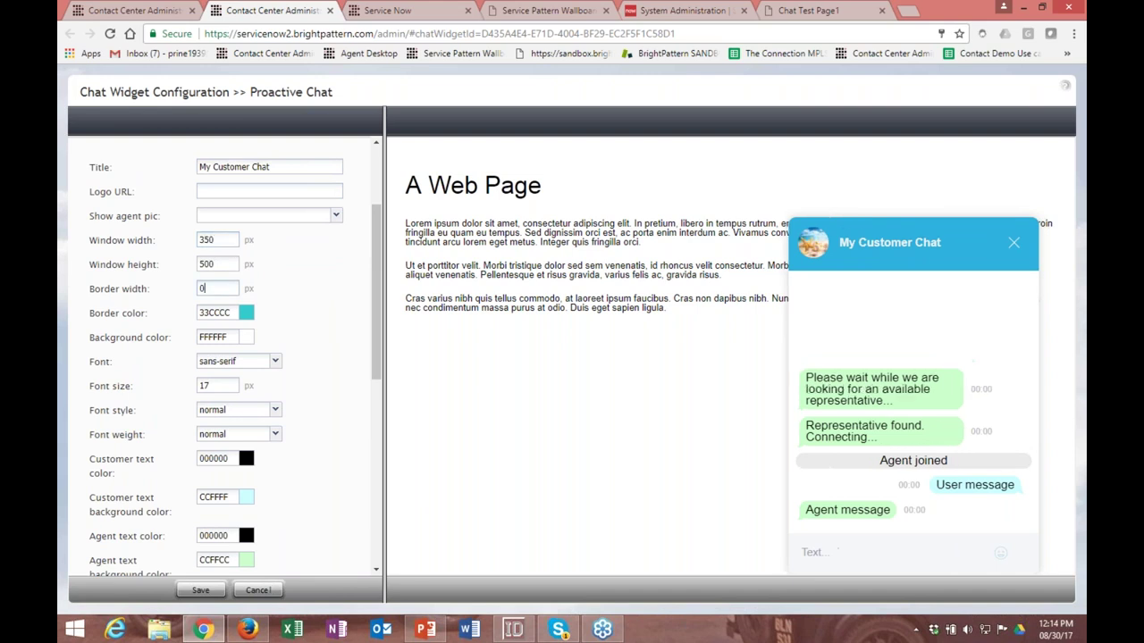
Step: Look at the border color palette and try a black (000000) background for the chat window
{"action": "left_click", "coordinate": [246, 318]}
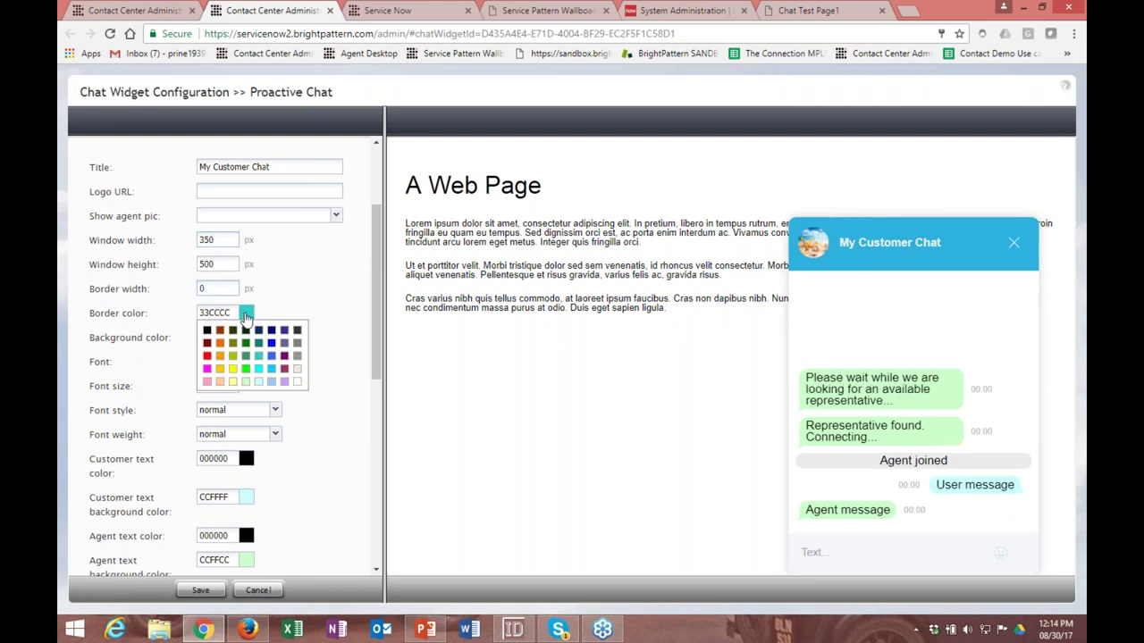
{"action": "left_click", "coordinate": [349, 319]}
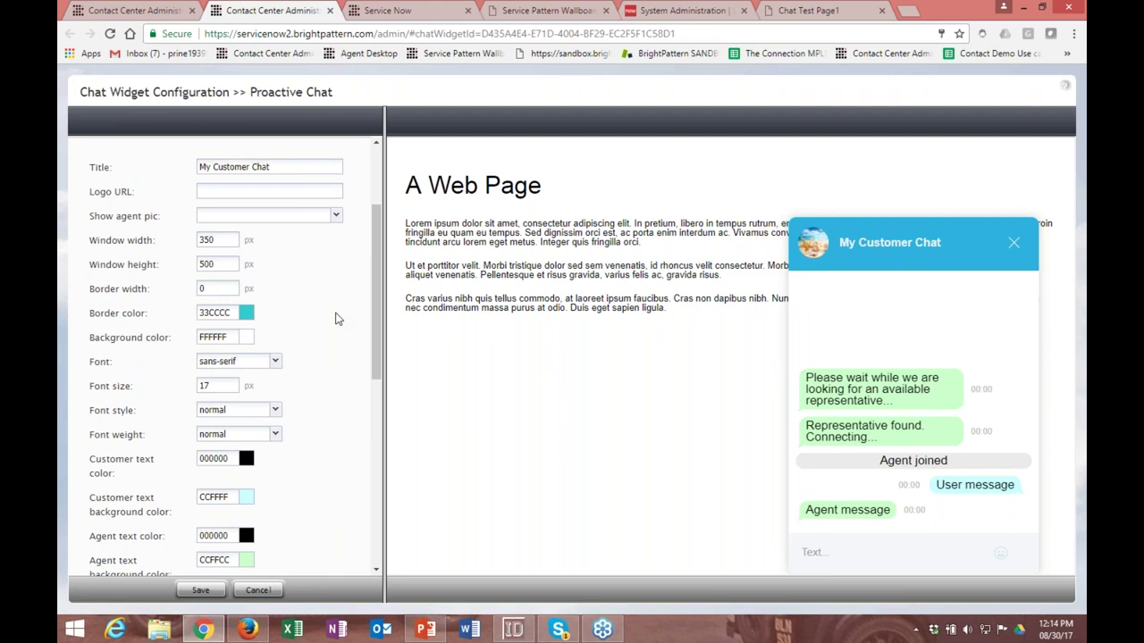
{"action": "left_click", "coordinate": [245, 341]}
{"action": "left_click", "coordinate": [208, 358]}
Step: Set both the chat window's background color and the agent text background color to white (FFFFFF)
{"action": "left_click", "coordinate": [247, 338]}
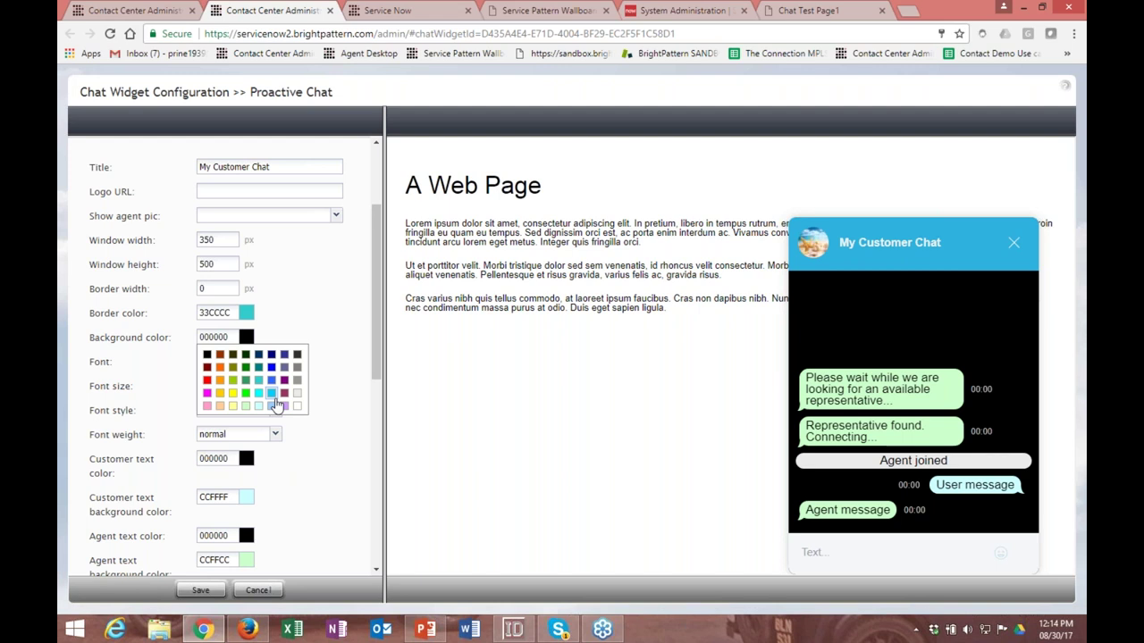
{"action": "left_click", "coordinate": [277, 405]}
{"action": "scroll", "coordinate": [277, 411], "scroll_direction": "down", "scroll_amount": 3}
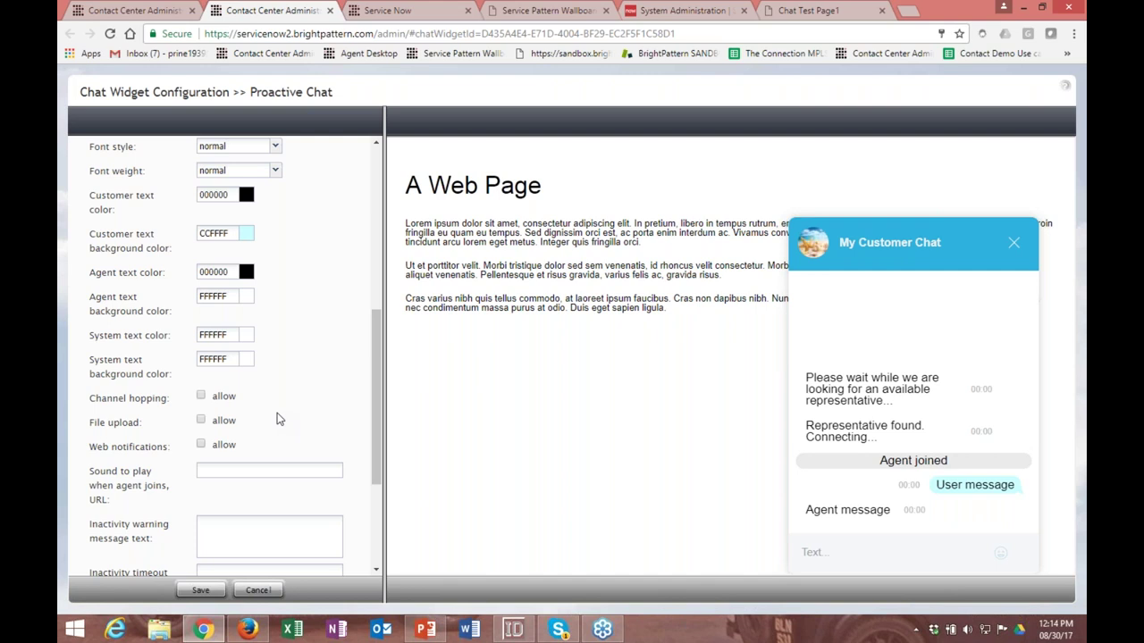
Step: Set the agent joined message text to "A Representative has joined" and save the chat widget configuration
{"action": "scroll", "coordinate": [278, 420], "scroll_direction": "down", "scroll_amount": 2}
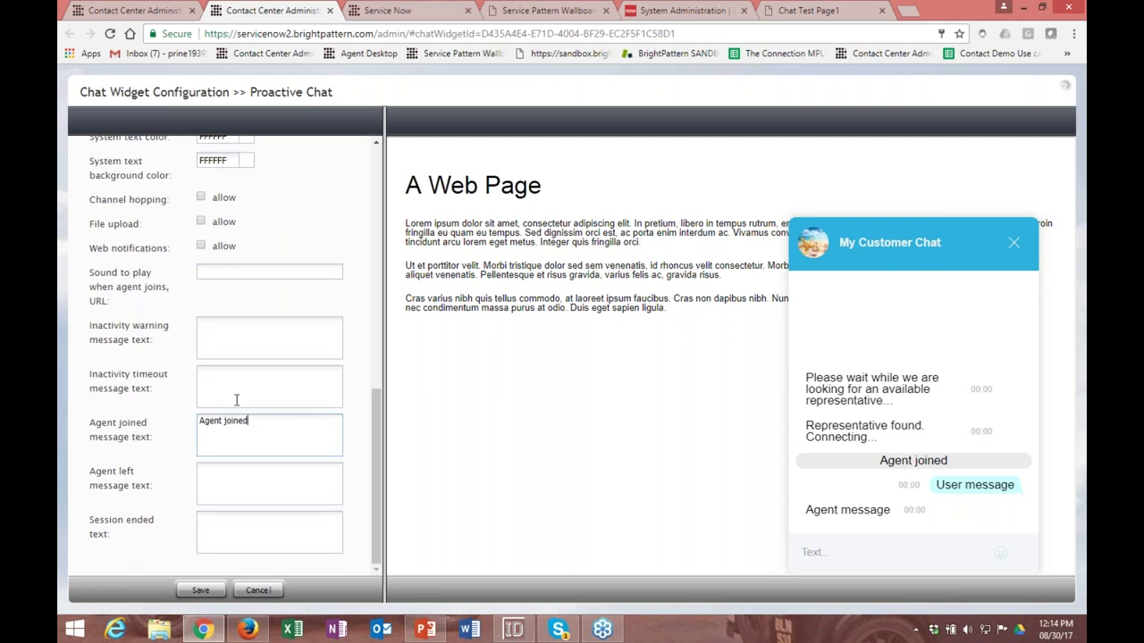
{"action": "left_click_drag", "start_coordinate": [274, 429], "coordinate": [147, 424]}
{"action": "type", "text": "A Representative has joined"}
{"action": "left_click", "coordinate": [255, 488]}
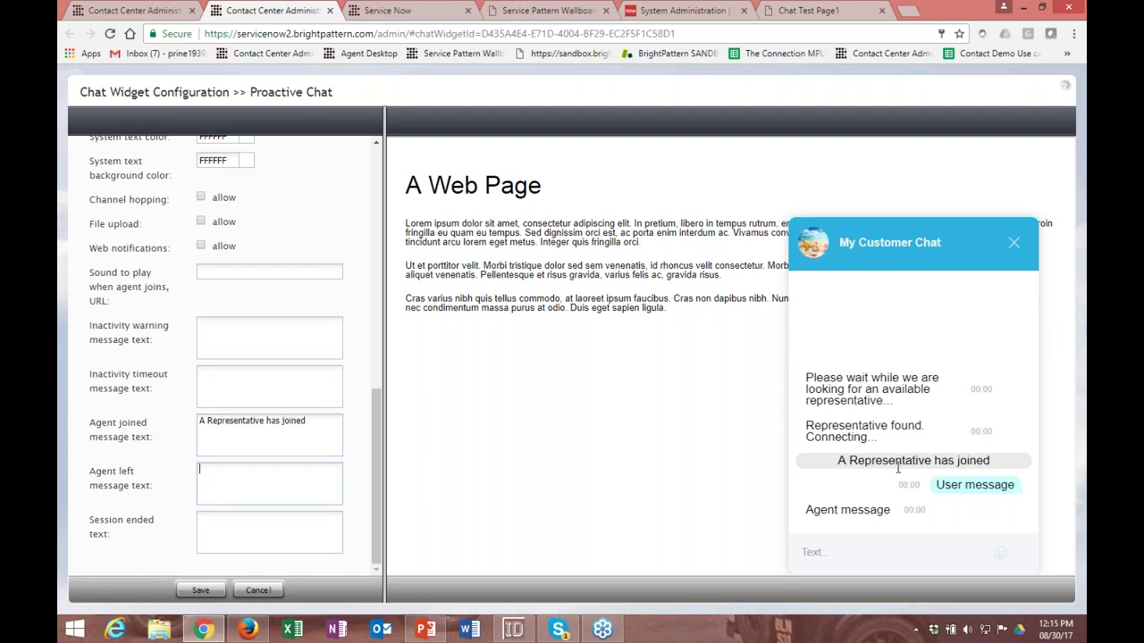
{"action": "left_click", "coordinate": [276, 443]}
{"action": "left_click", "coordinate": [198, 589]}
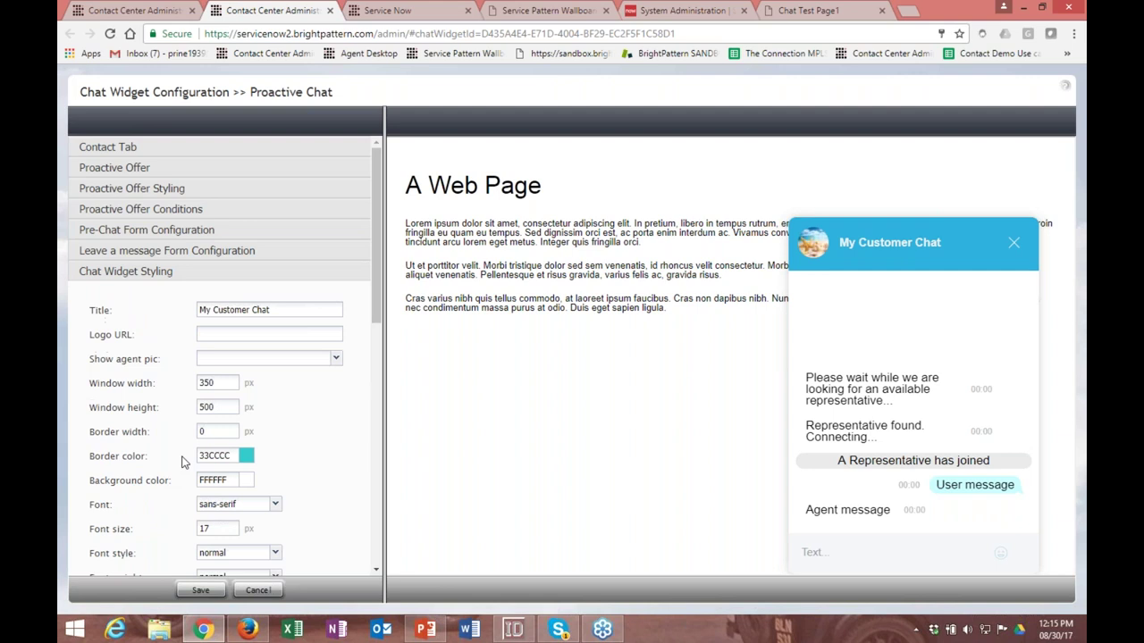
Step: Review the Proactive Offer settings, including HTML content, contact options, call scheduling and the delay before removing the offer
{"action": "left_click", "coordinate": [189, 270]}
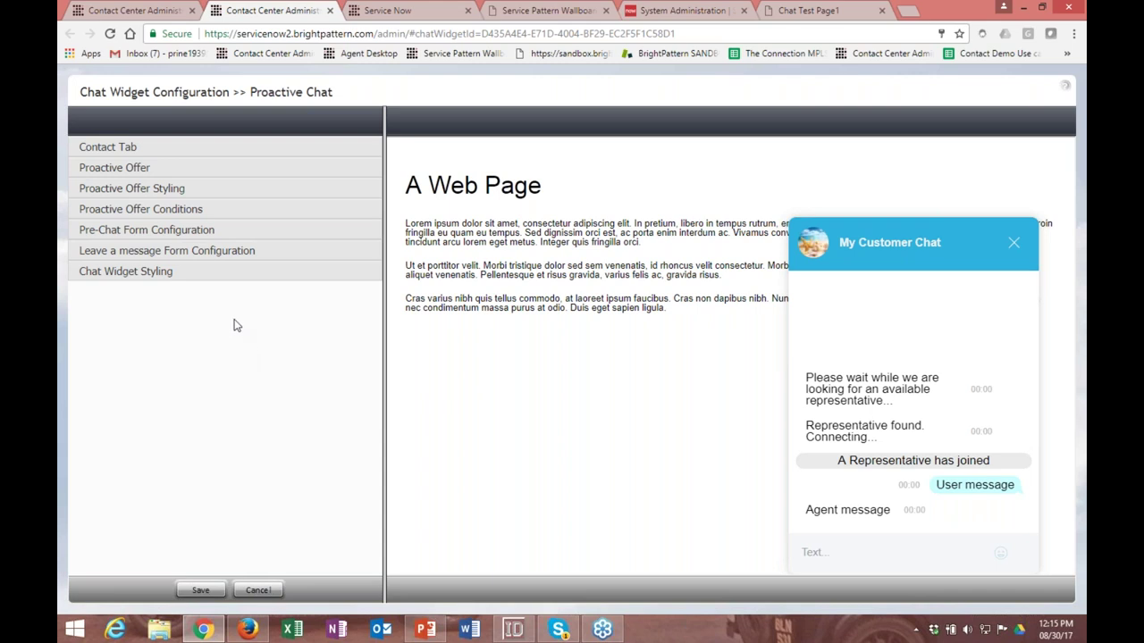
{"action": "left_click", "coordinate": [190, 171]}
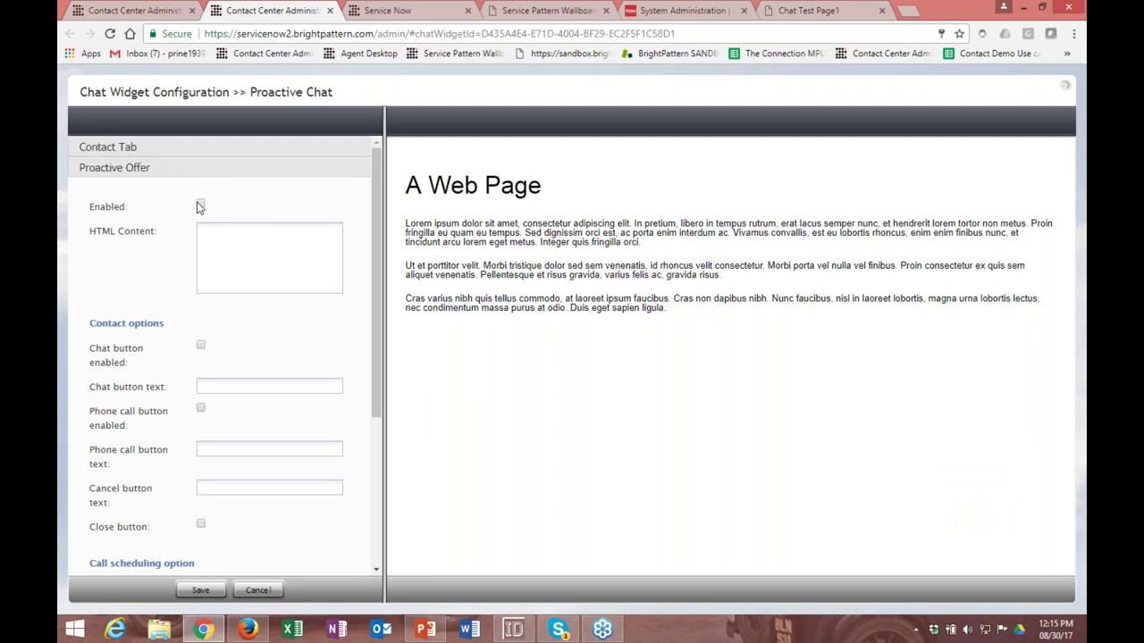
{"action": "left_click", "coordinate": [215, 244]}
{"action": "scroll", "coordinate": [242, 281], "scroll_direction": "down", "scroll_amount": 2}
{"action": "scroll", "coordinate": [210, 246], "scroll_direction": "up", "scroll_amount": 2}
{"action": "scroll", "coordinate": [206, 234], "scroll_direction": "down", "scroll_amount": 4}
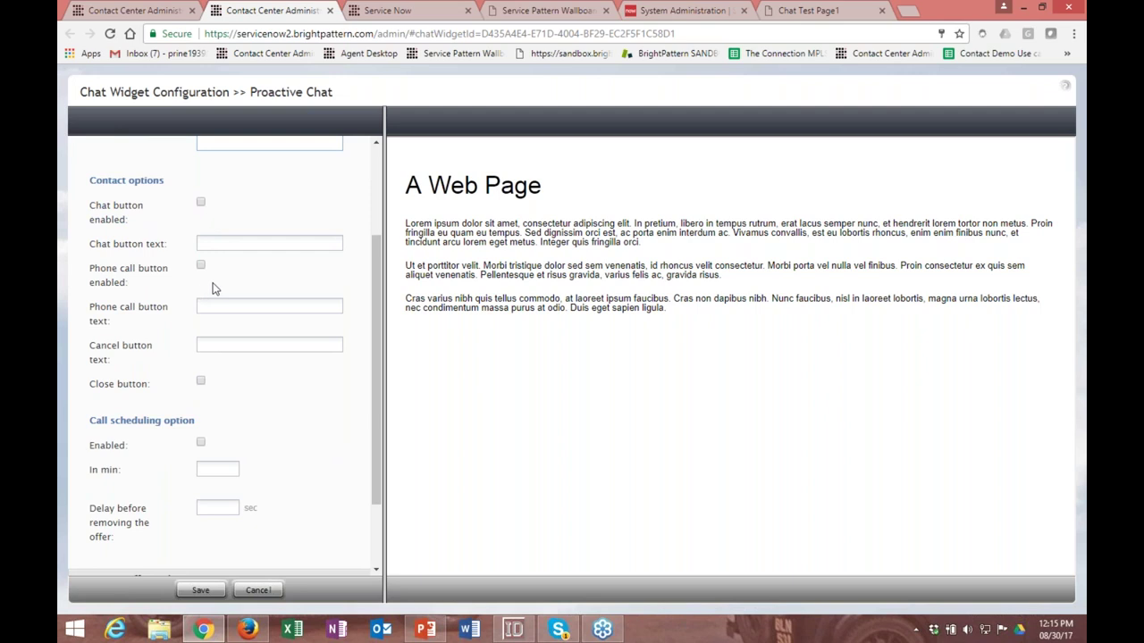
{"action": "scroll", "coordinate": [227, 370], "scroll_direction": "down", "scroll_amount": 3}
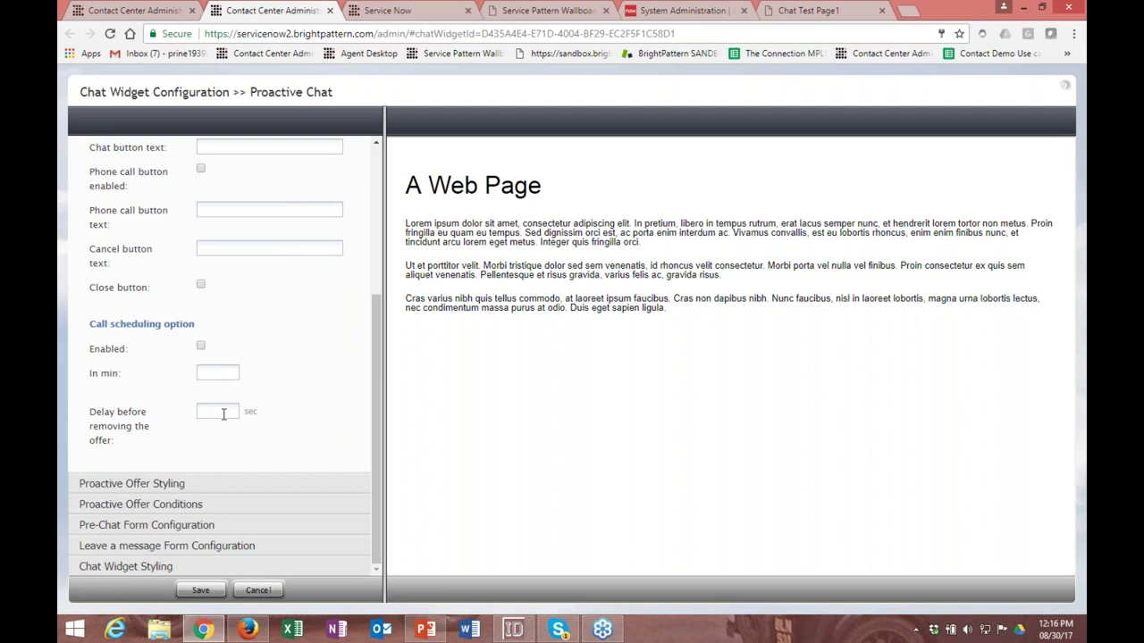
{"action": "scroll", "coordinate": [226, 408], "scroll_direction": "up", "scroll_amount": 3}
{"action": "scroll", "coordinate": [227, 403], "scroll_direction": "down", "scroll_amount": 1}
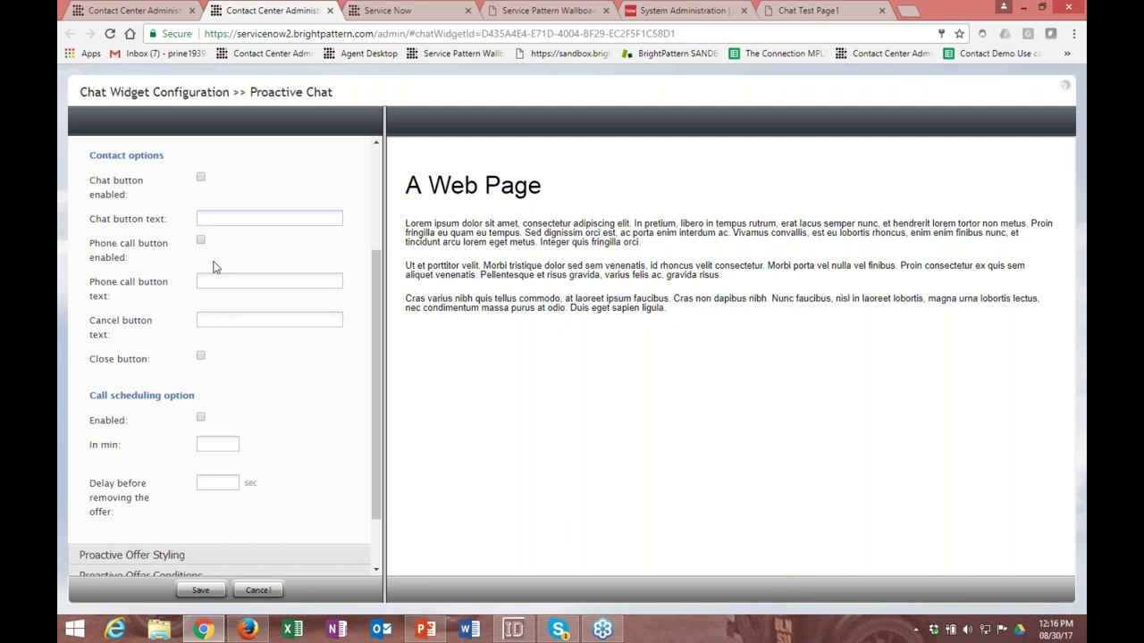
{"action": "scroll", "coordinate": [214, 267], "scroll_direction": "down", "scroll_amount": 1}
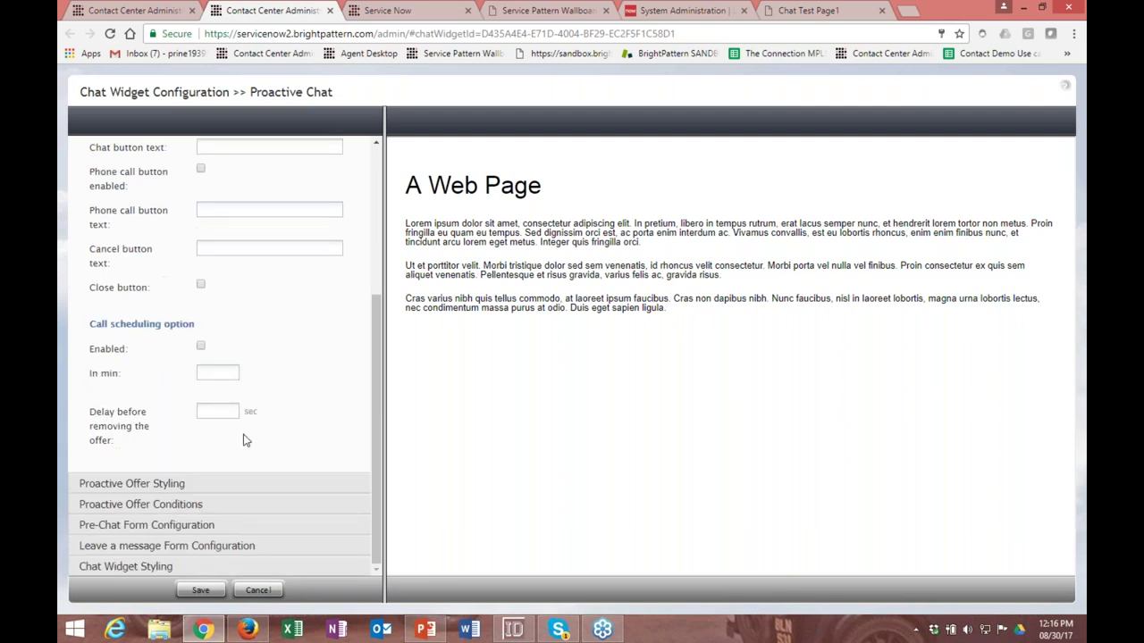
Step: Add a proactive offer condition titled "Proactive Chat" and start a new requirement for it
{"action": "left_click", "coordinate": [182, 504]}
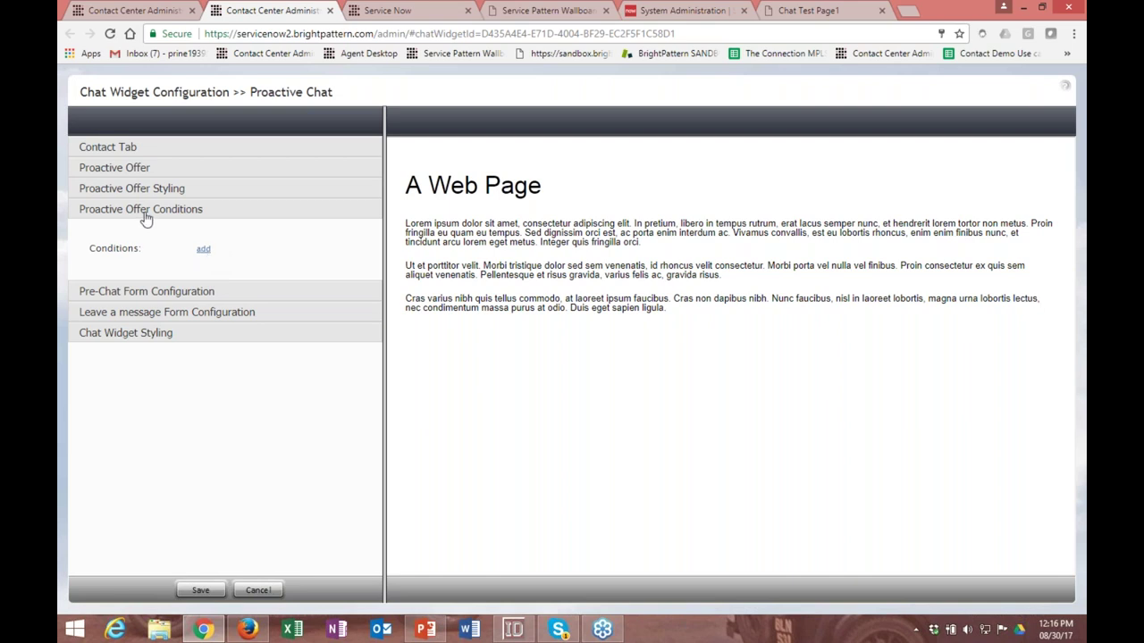
{"action": "left_click", "coordinate": [204, 252]}
{"action": "type", "text": "P"}
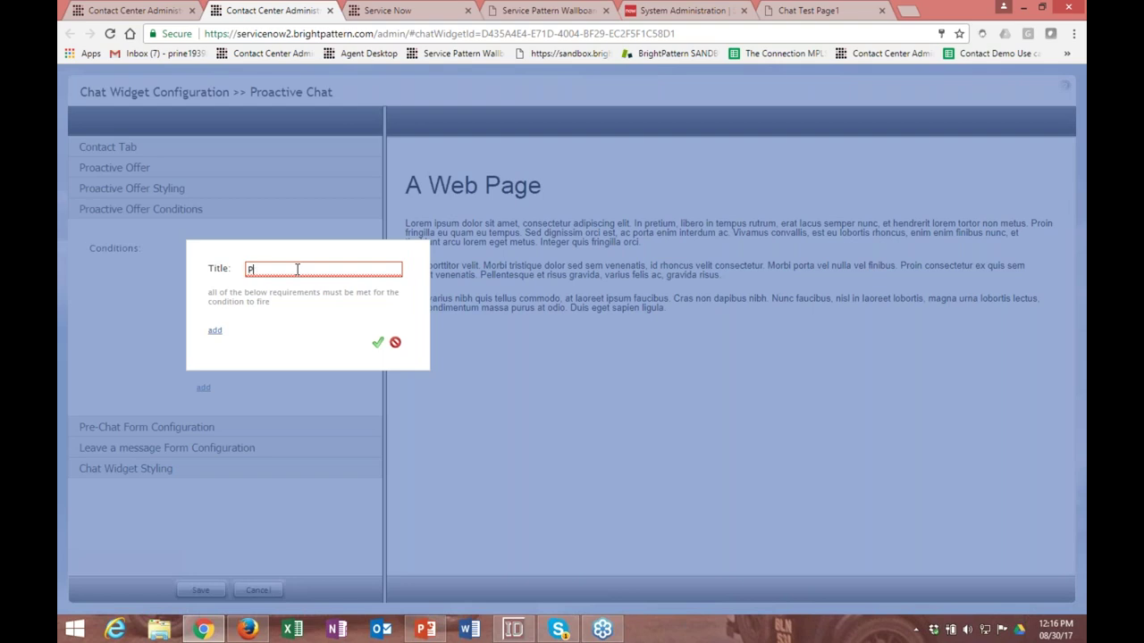
{"action": "type", "text": "roactive Chat"}
{"action": "left_click", "coordinate": [215, 331]}
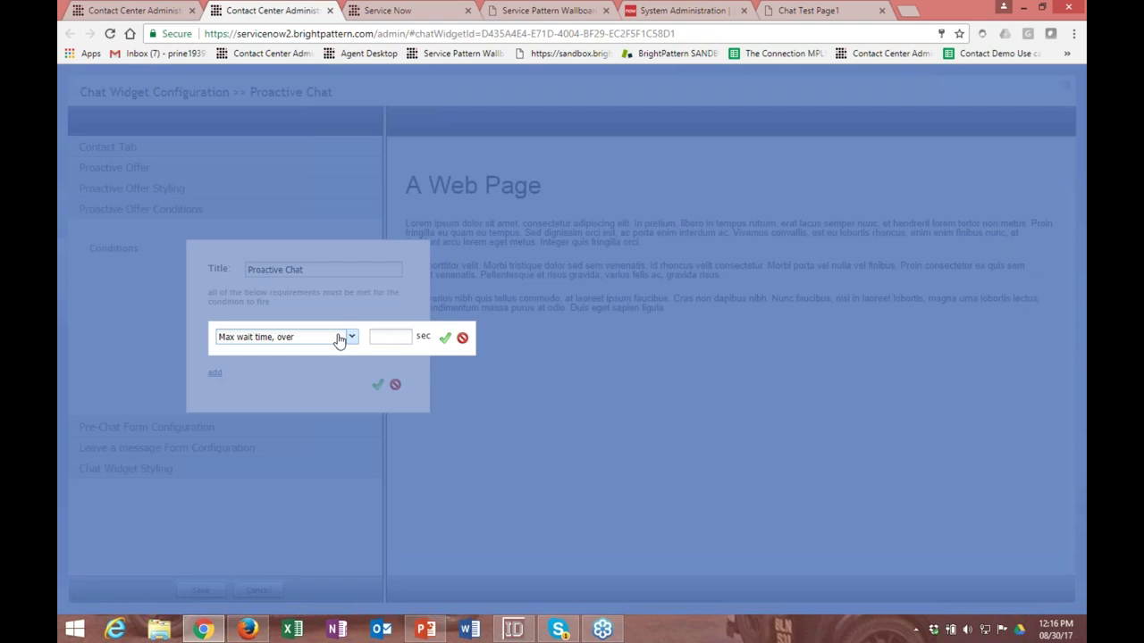
Step: Look through the requirement types available for the Proactive Chat condition, from maximum wait time to number of clicks on page
{"action": "left_click", "coordinate": [340, 339]}
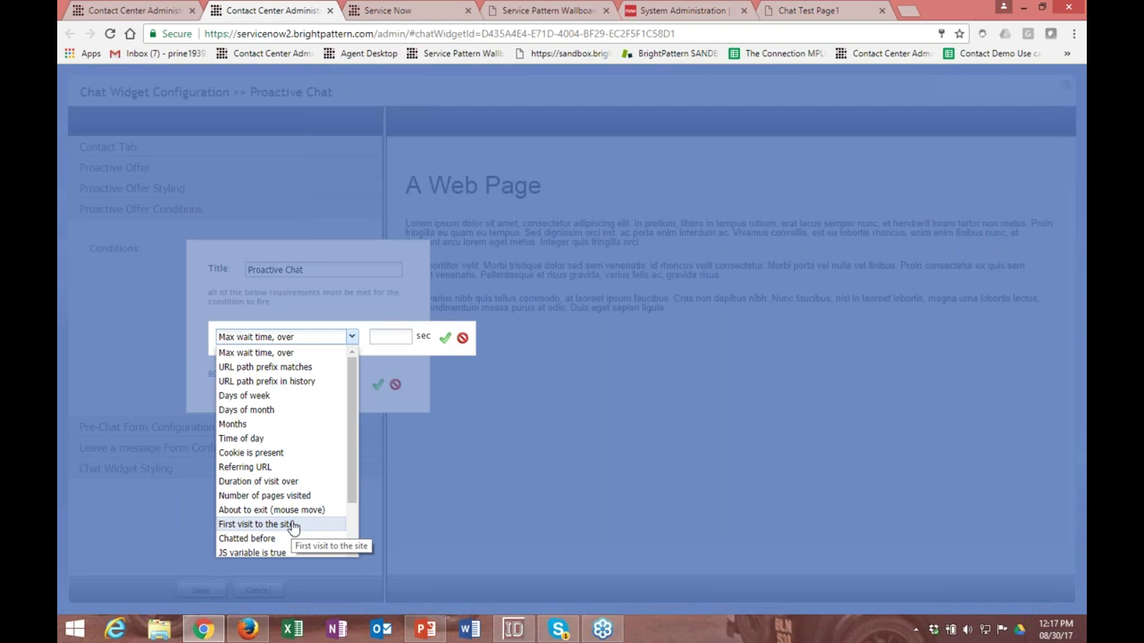
{"action": "scroll", "coordinate": [291, 527], "scroll_direction": "down", "scroll_amount": 2}
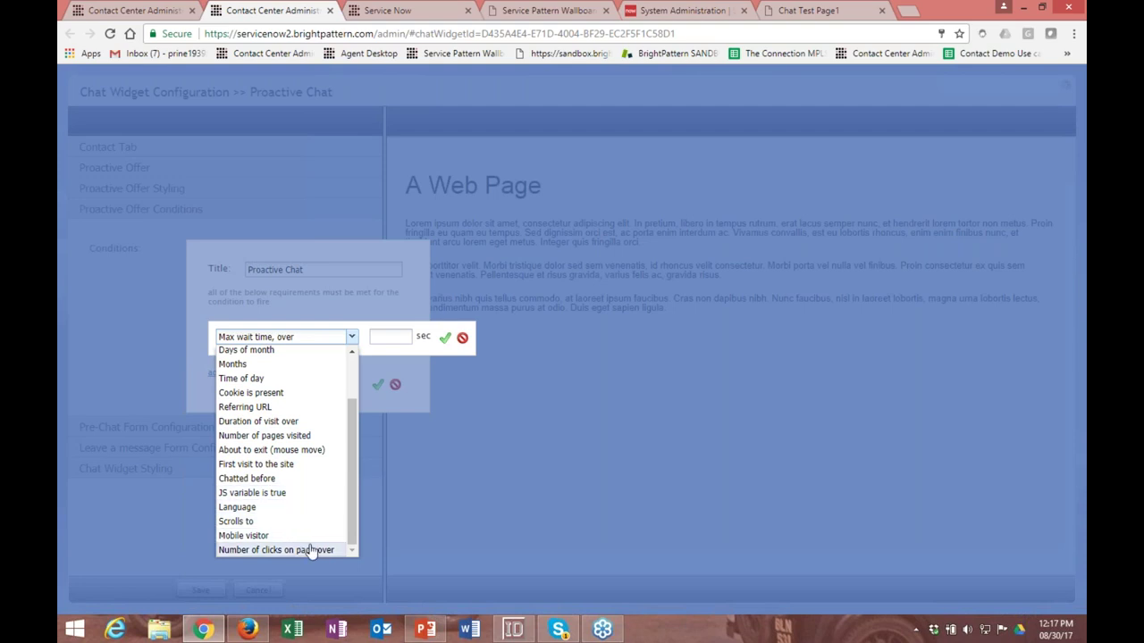
{"action": "scroll", "coordinate": [313, 540], "scroll_direction": "up", "scroll_amount": 2}
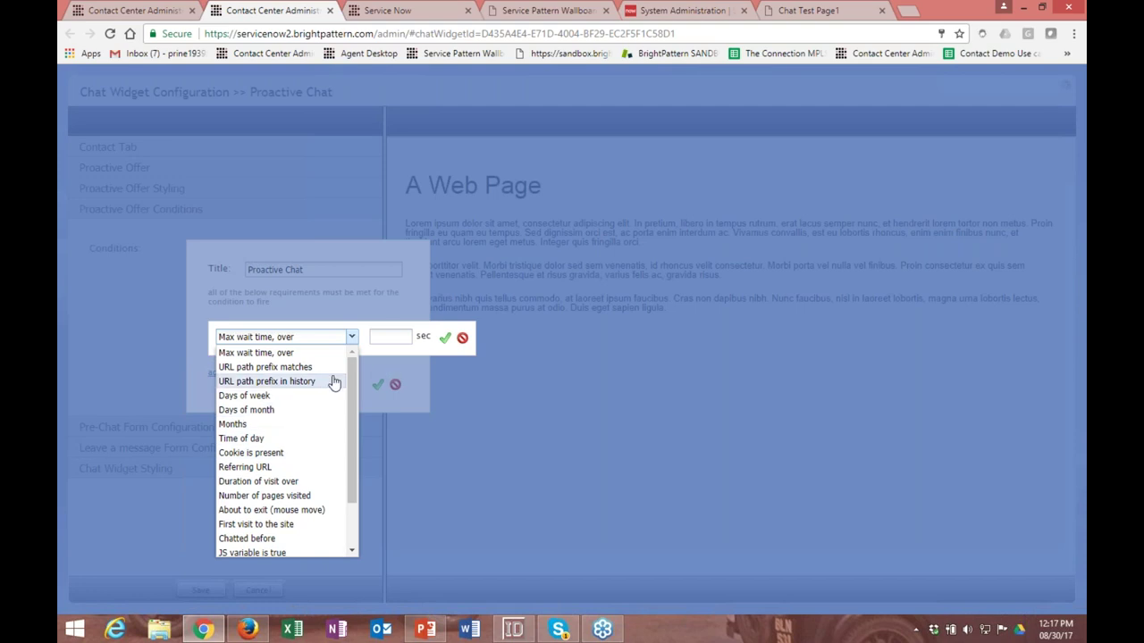
{"action": "scroll", "coordinate": [300, 379], "scroll_direction": "down", "scroll_amount": 2}
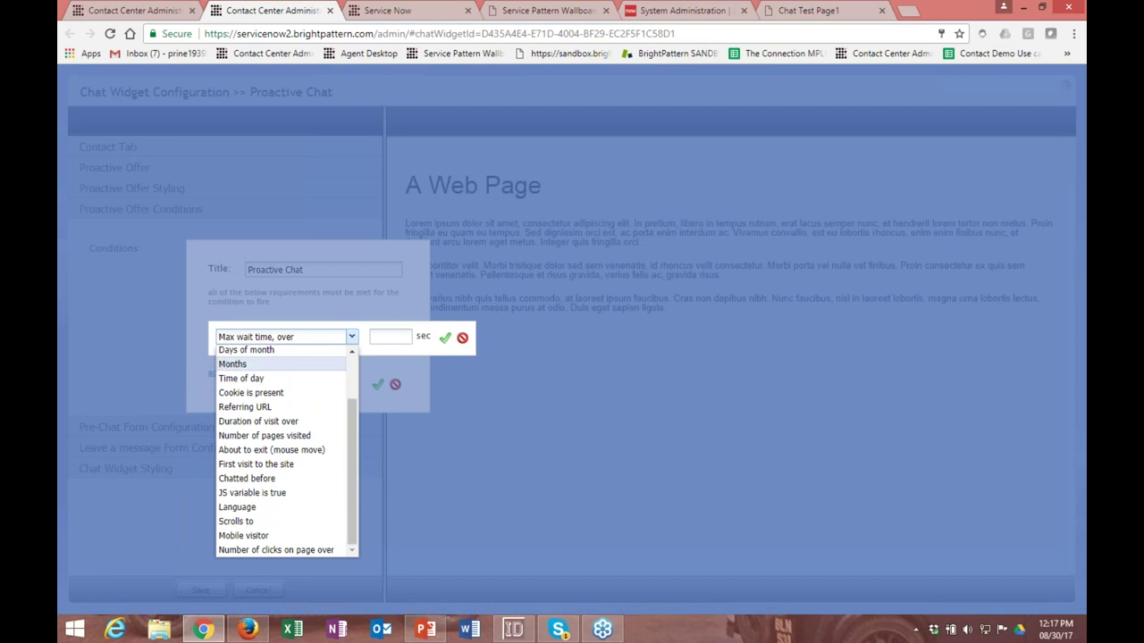
{"action": "scroll", "coordinate": [268, 438], "scroll_direction": "up", "scroll_amount": 2}
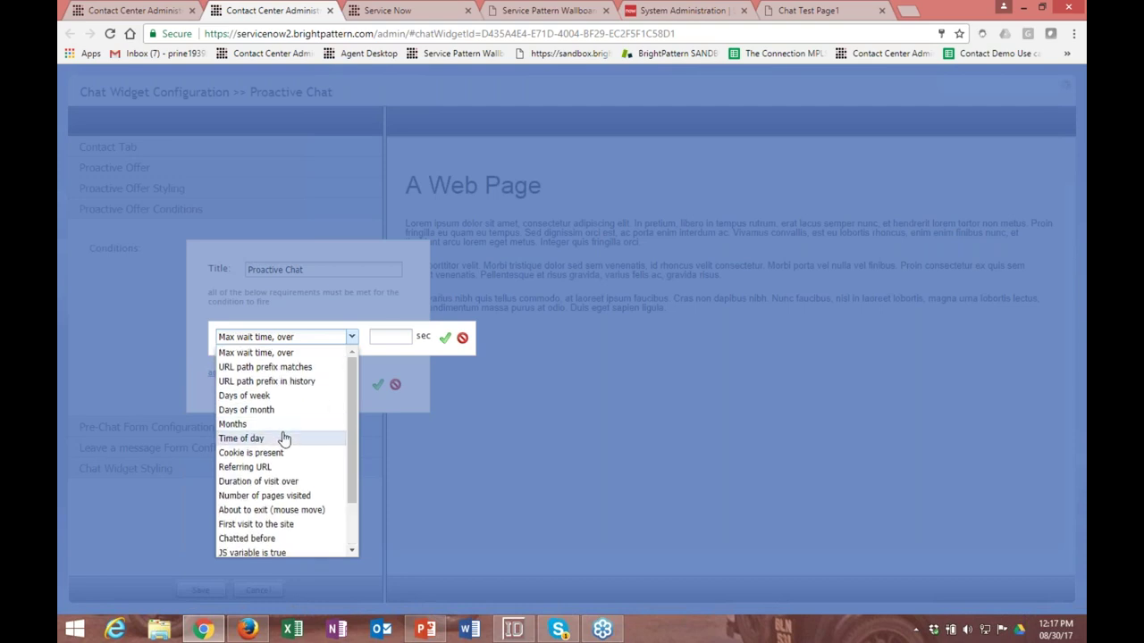
{"action": "scroll", "coordinate": [263, 451], "scroll_direction": "down", "scroll_amount": 2}
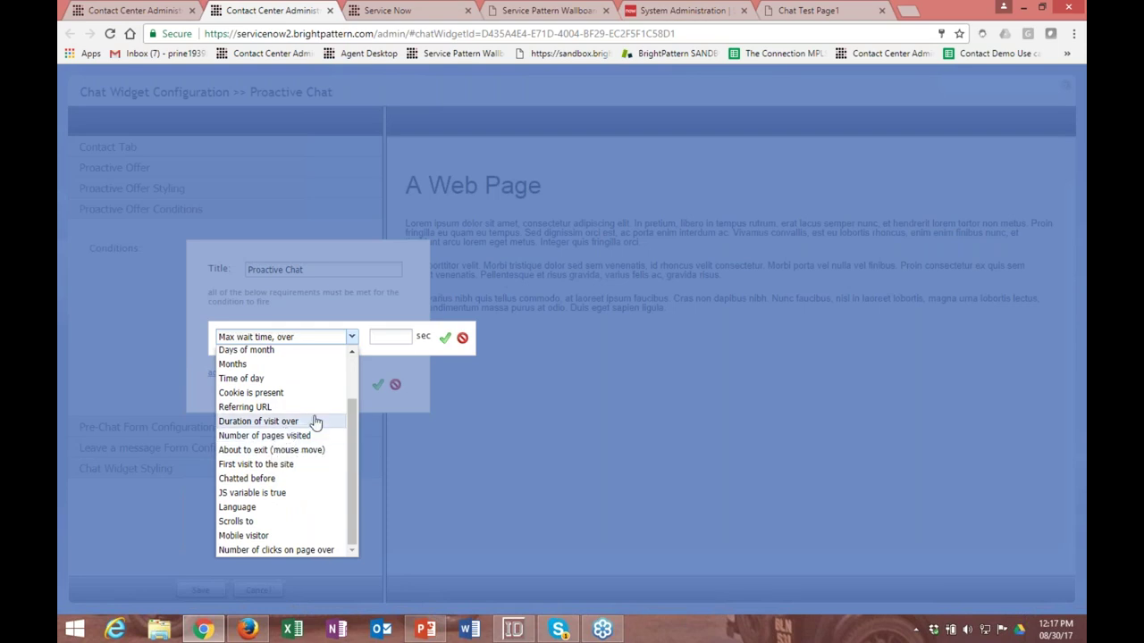
{"action": "scroll", "coordinate": [268, 394], "scroll_direction": "up", "scroll_amount": 2}
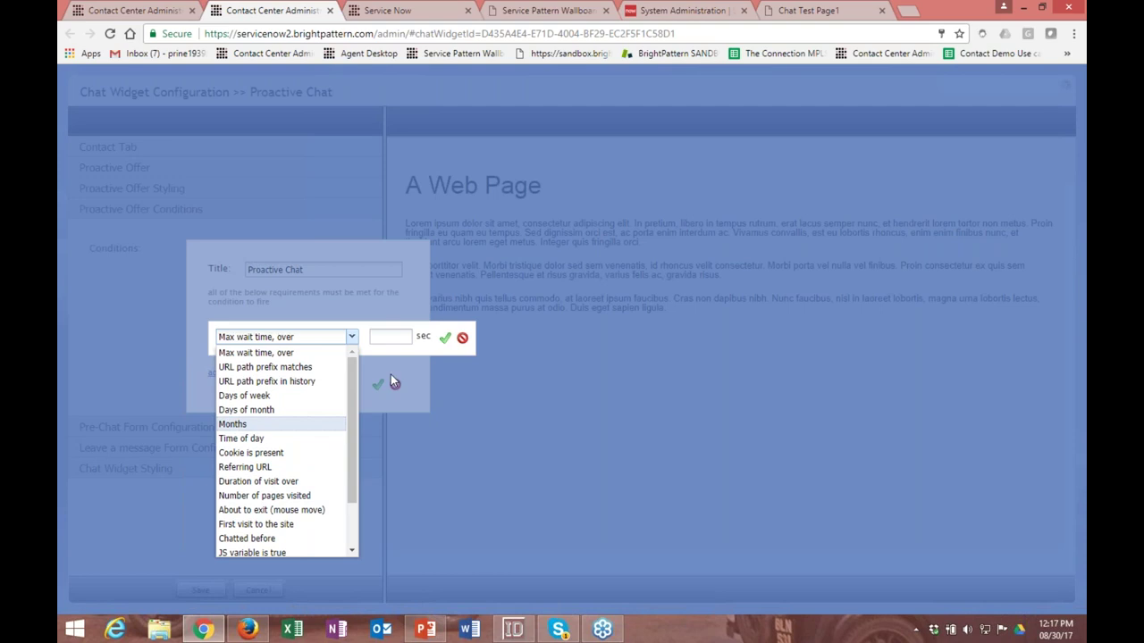
Step: Discard the unfinished requirement and the Proactive Chat condition, and save the chat widget configuration
{"action": "left_click", "coordinate": [462, 338]}
{"action": "left_click", "coordinate": [395, 342]}
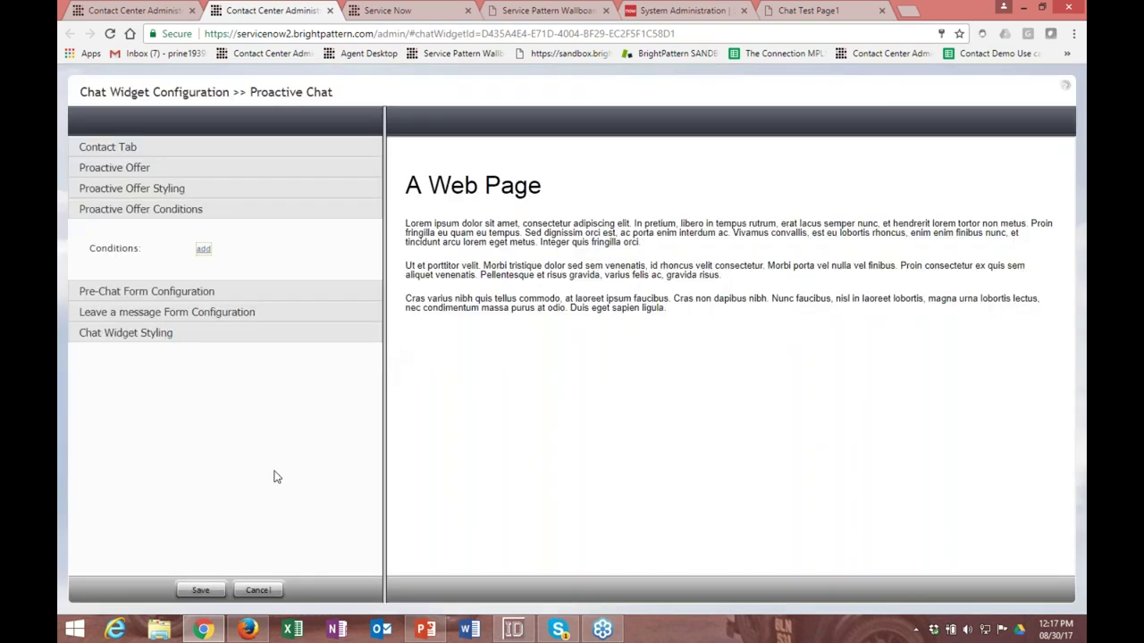
{"action": "left_click", "coordinate": [204, 592]}
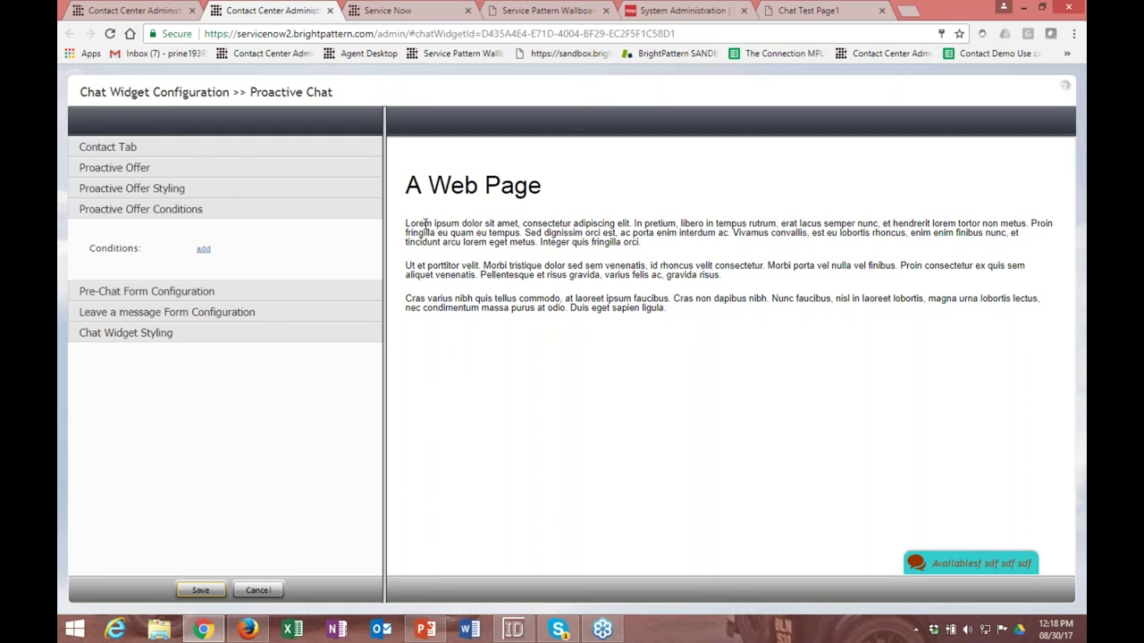
Step: Switch to the ServiceNow System Administration page, shift the BP Phone window slightly and check the agent's status
{"action": "left_click", "coordinate": [675, 10]}
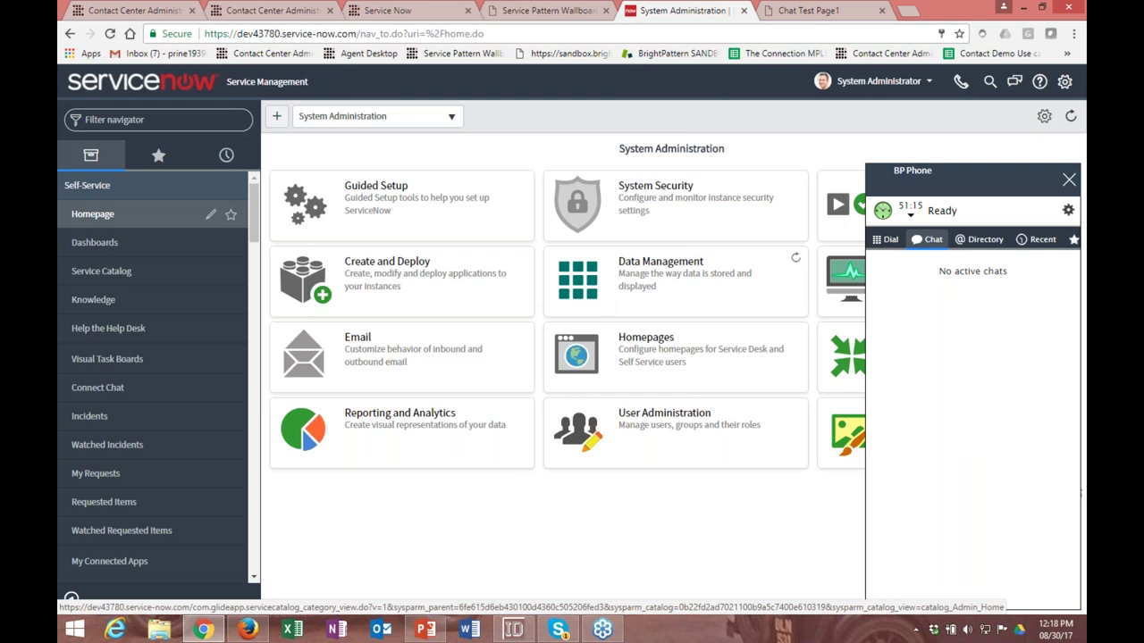
{"action": "mouse_move", "coordinate": [953, 170]}
{"action": "left_mouse_down"}
{"action": "mouse_move", "coordinate": [908, 142]}
{"action": "mouse_move", "coordinate": [970, 158]}
{"action": "mouse_move", "coordinate": [960, 166]}
{"action": "left_mouse_up"}
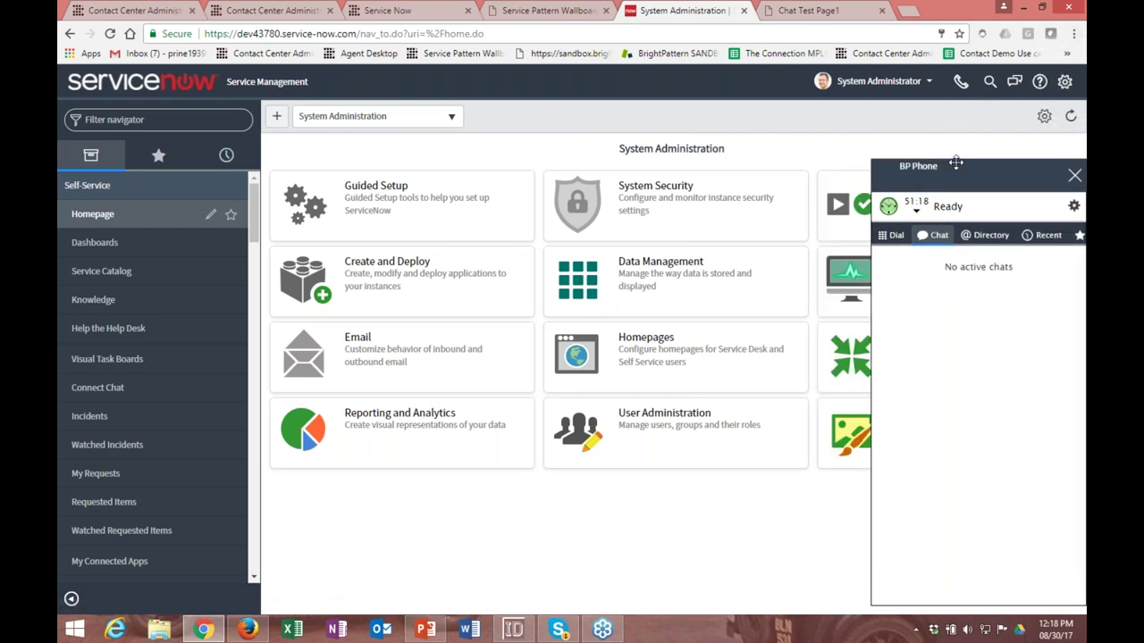
{"action": "left_click", "coordinate": [915, 213]}
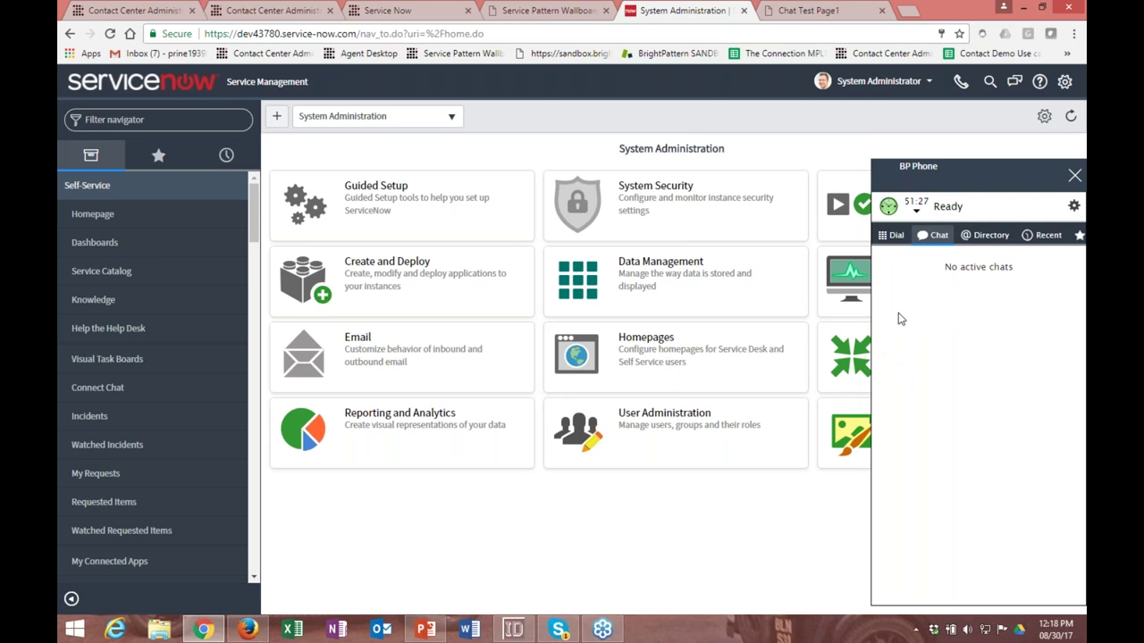
Step: Start a customer chat from Chat Test Page1 and accept the incoming SN Chat as the agent in ServiceNow
{"action": "left_click", "coordinate": [828, 11]}
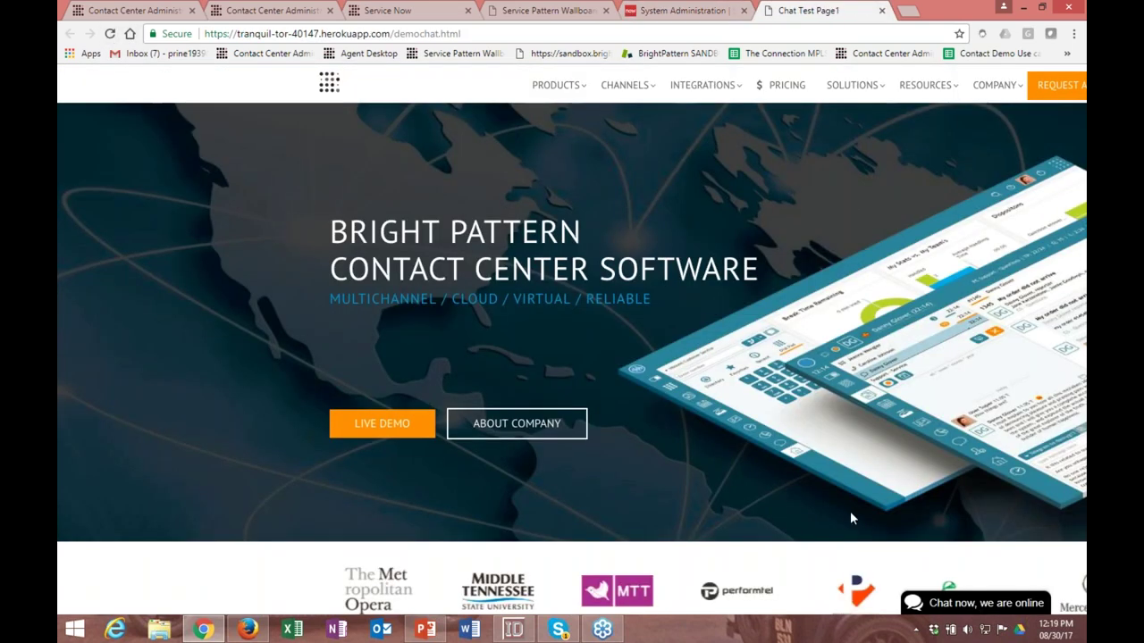
{"action": "left_click", "coordinate": [966, 605]}
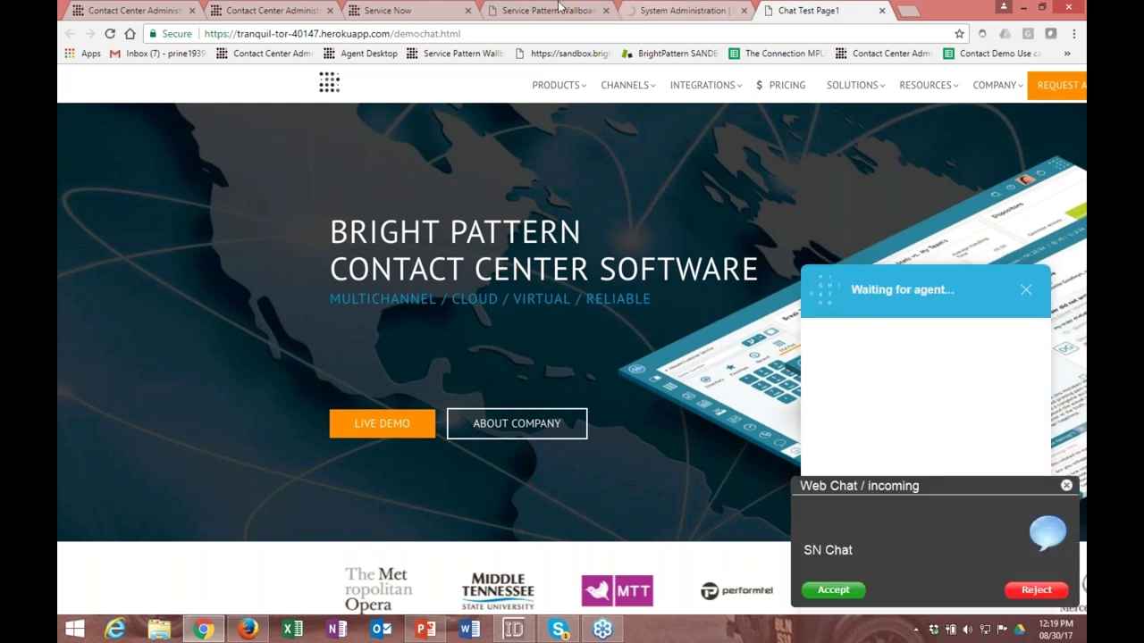
{"action": "left_click", "coordinate": [659, 10]}
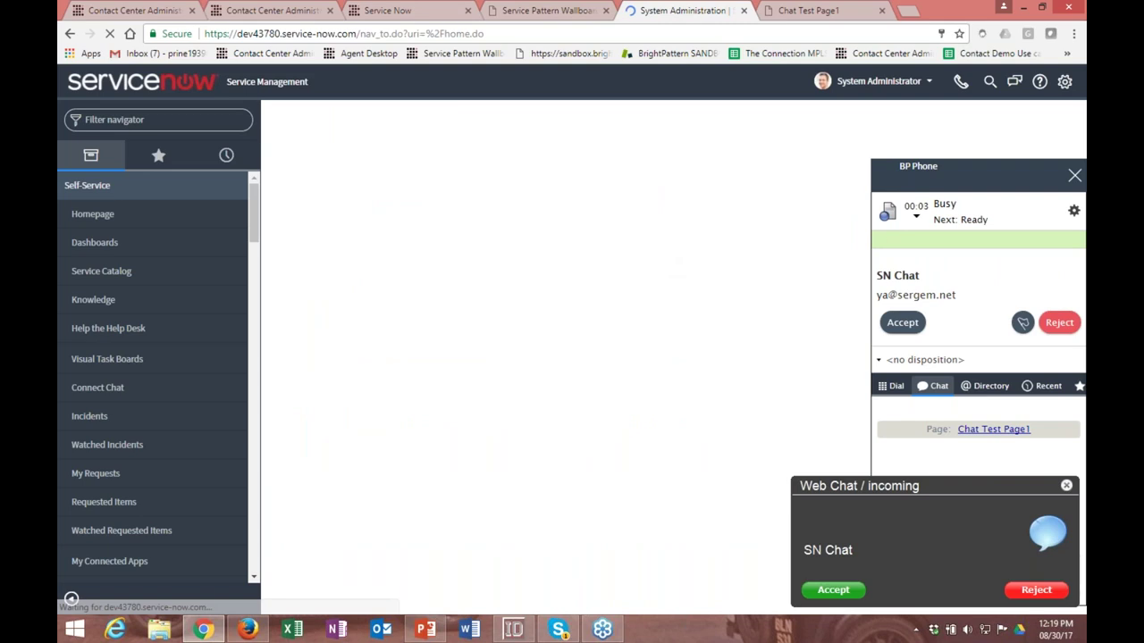
{"action": "left_click", "coordinate": [902, 323]}
{"action": "left_click", "coordinate": [912, 328]}
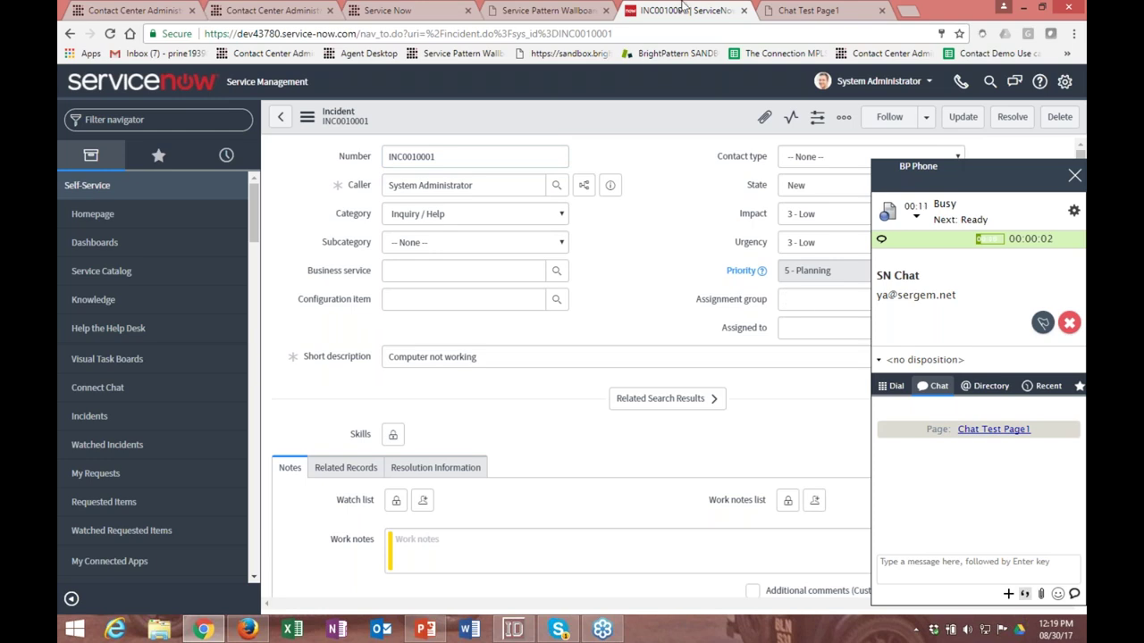
Step: Send "hi" from the customer's chat window on Chat Test Page1 and return to the ServiceNow incident
{"action": "left_click", "coordinate": [808, 11]}
{"action": "left_click", "coordinate": [921, 600]}
{"action": "type", "text": "hi"}
{"action": "key", "text": "Return"}
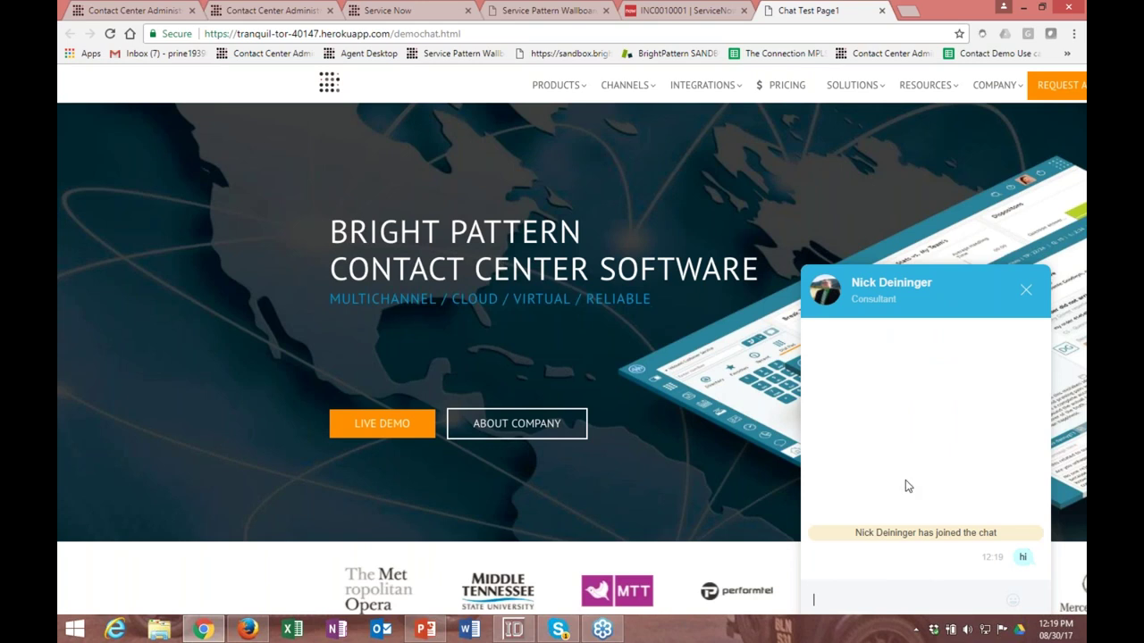
{"action": "left_click", "coordinate": [697, 12]}
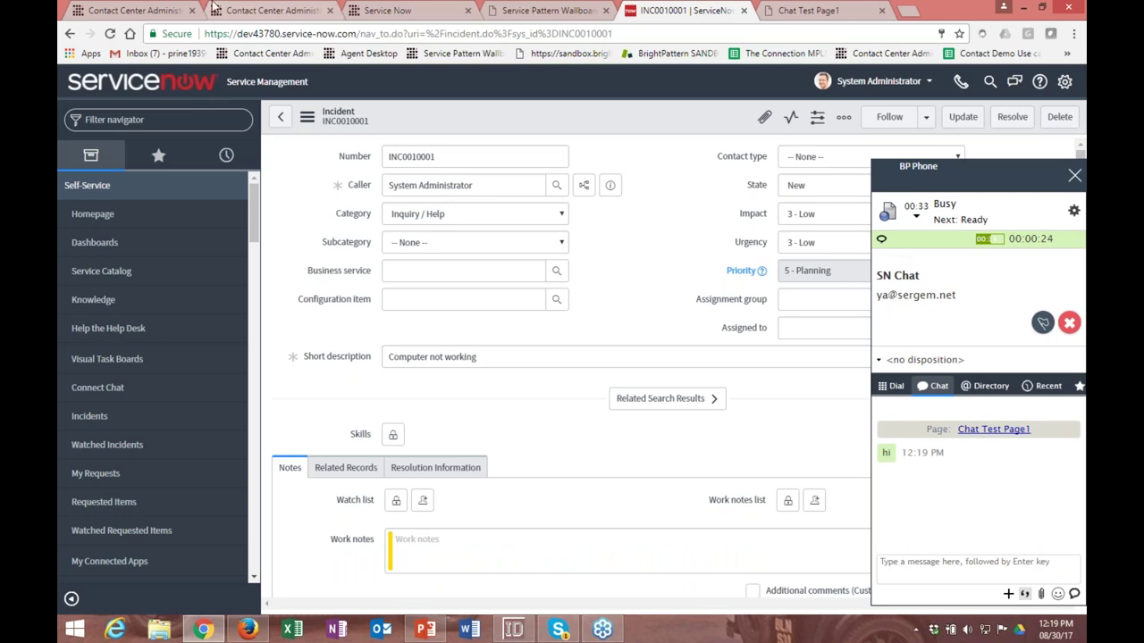
Step: Review the Service Now scenario, including the available integration blocks and the ServiceNow Screen Pop and Find Agent settings
{"action": "left_click", "coordinate": [386, 10]}
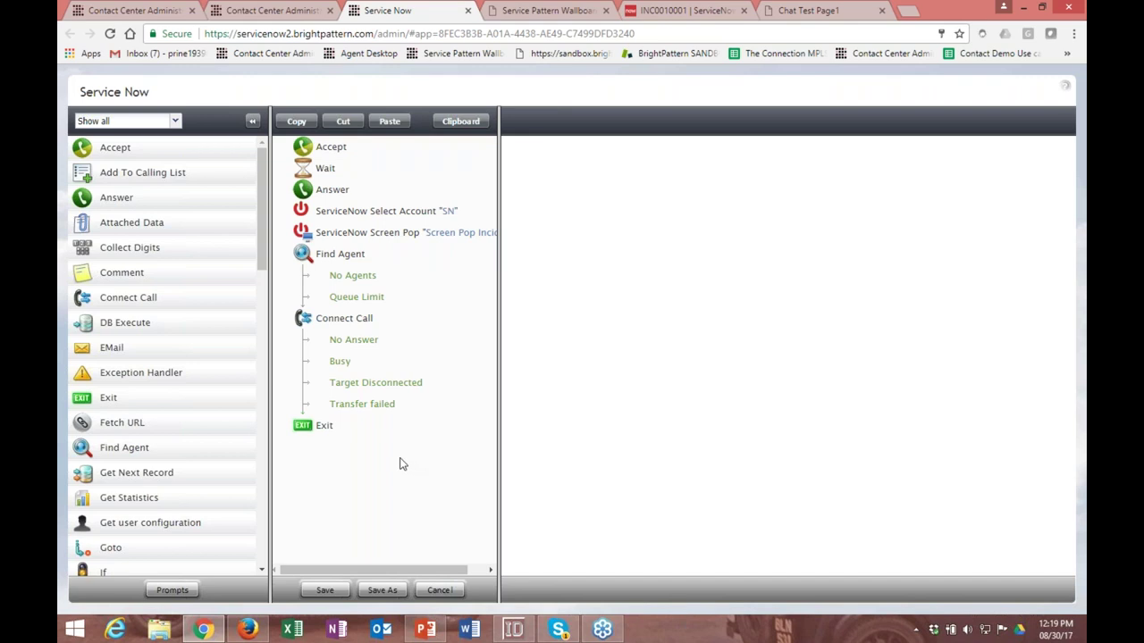
{"action": "scroll", "coordinate": [158, 337], "scroll_direction": "down", "scroll_amount": 10}
{"action": "scroll", "coordinate": [179, 328], "scroll_direction": "down", "scroll_amount": 3}
{"action": "scroll", "coordinate": [179, 313], "scroll_direction": "up", "scroll_amount": 5}
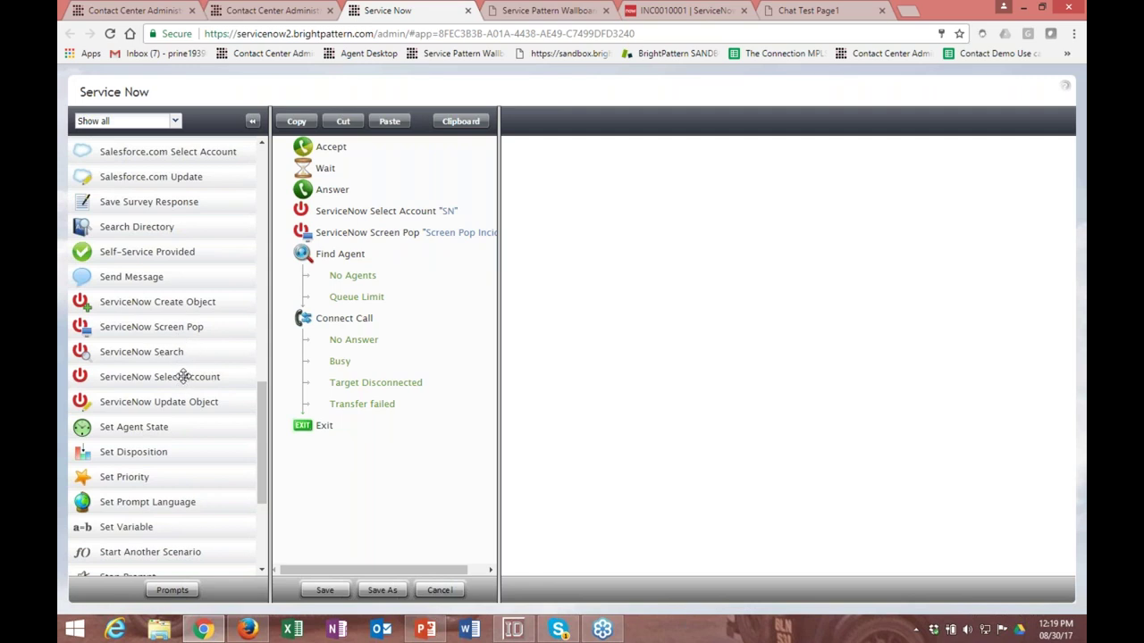
{"action": "scroll", "coordinate": [126, 386], "scroll_direction": "down", "scroll_amount": 3}
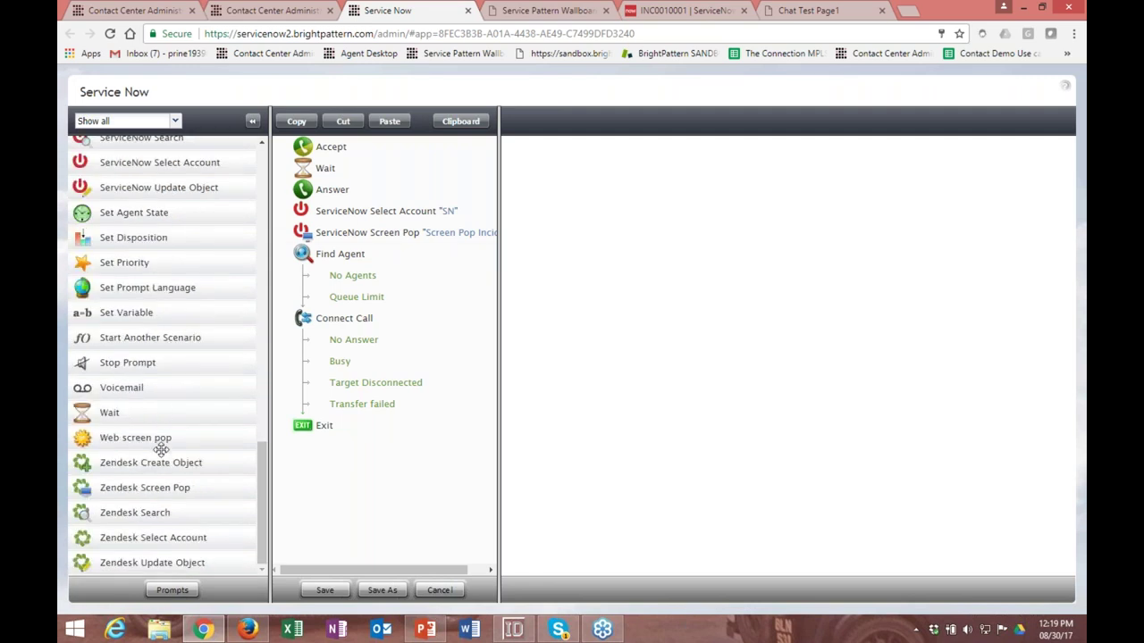
{"action": "scroll", "coordinate": [180, 507], "scroll_direction": "up", "scroll_amount": 5}
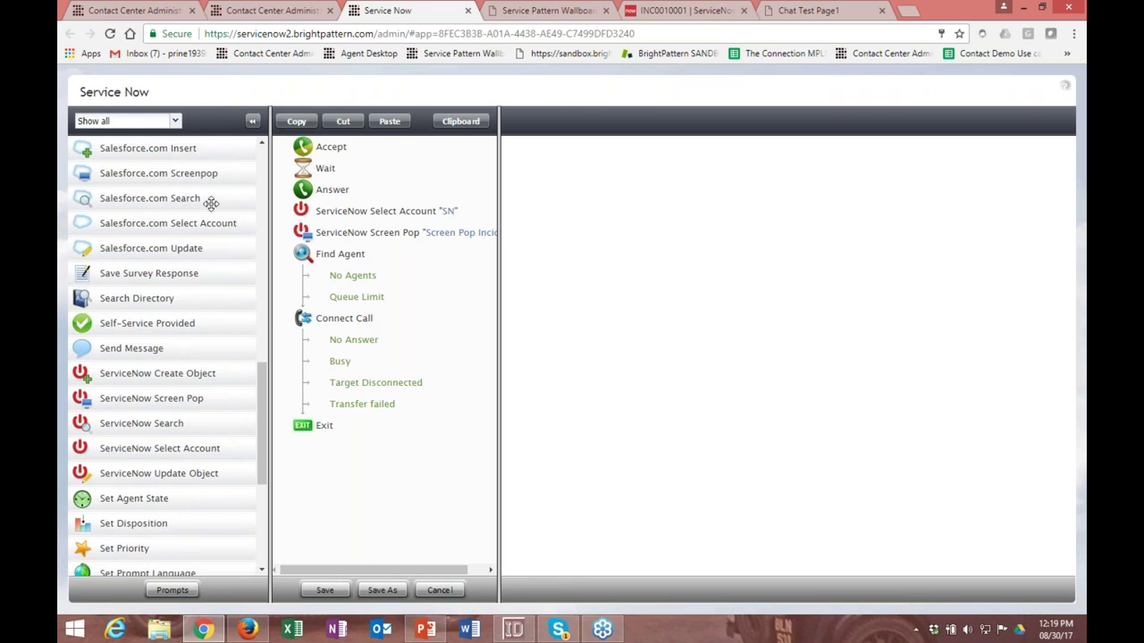
{"action": "left_click", "coordinate": [380, 236]}
{"action": "left_click", "coordinate": [345, 256]}
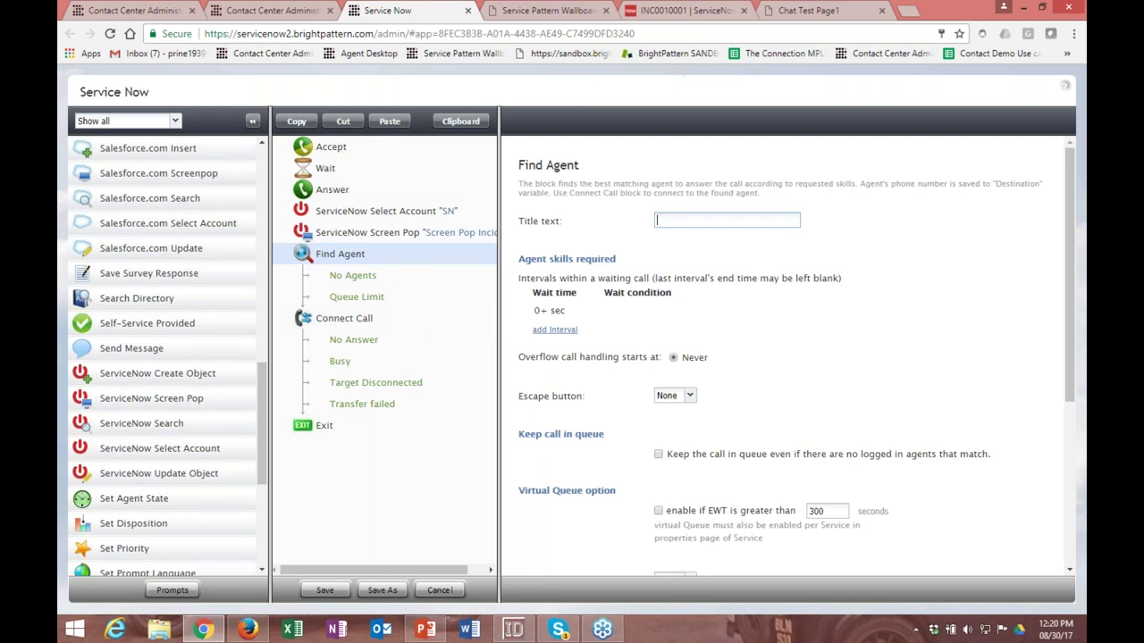
Step: Return to the ServiceNow incident, end the chat, complete it with the Product sold disposition and update the incident
{"action": "left_click", "coordinate": [804, 11]}
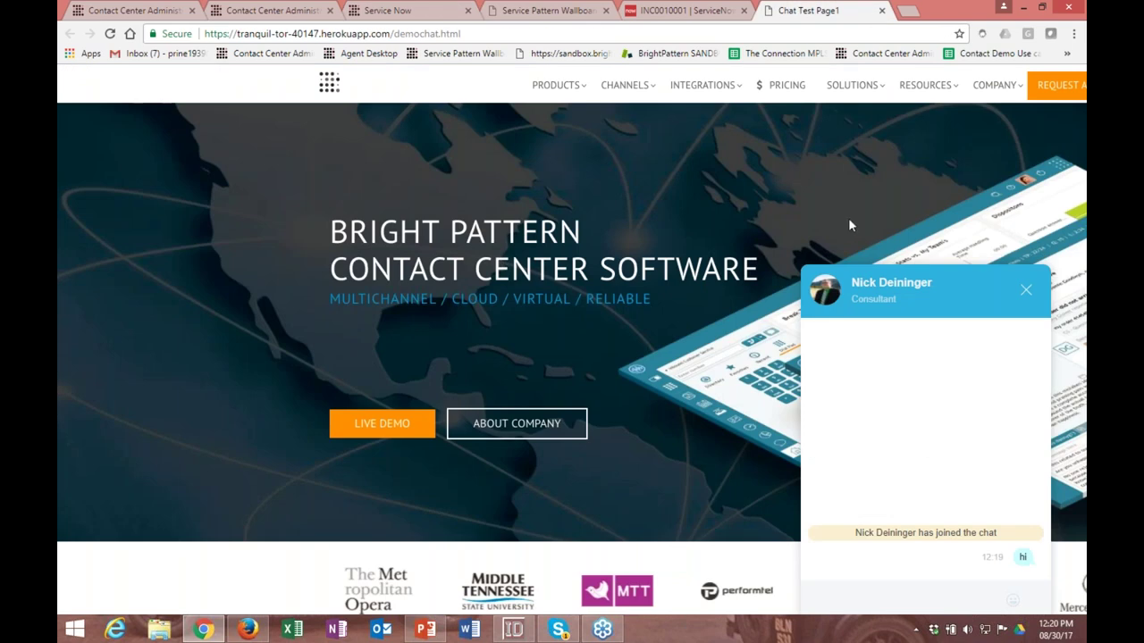
{"action": "left_click", "coordinate": [677, 11]}
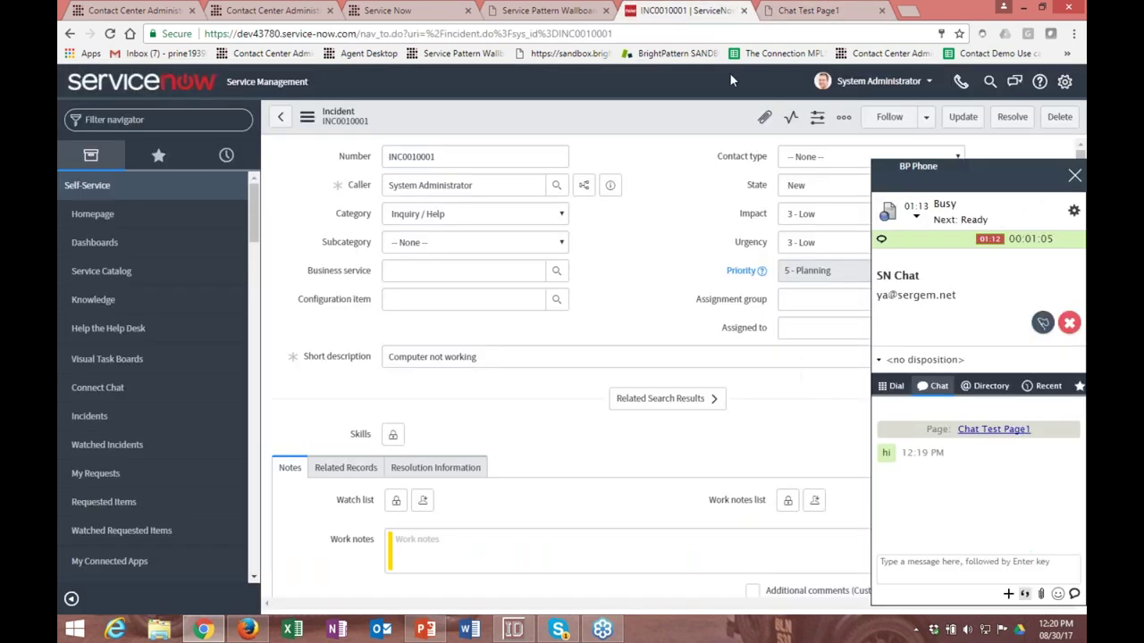
{"action": "left_click_drag", "start_coordinate": [956, 171], "coordinate": [930, 170]}
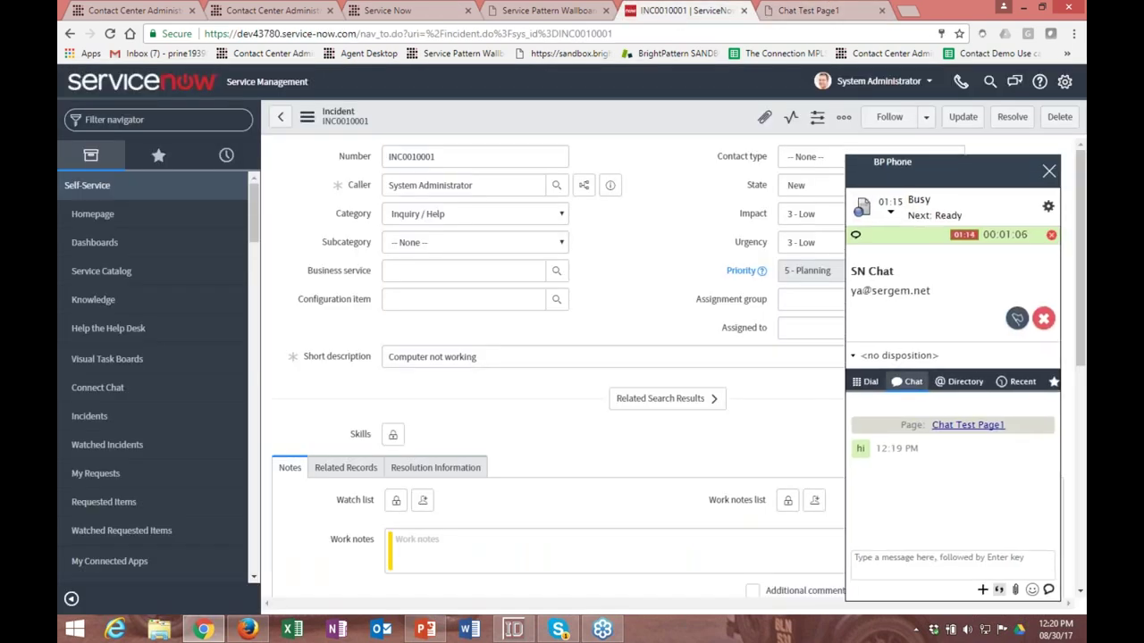
{"action": "left_click", "coordinate": [1042, 320]}
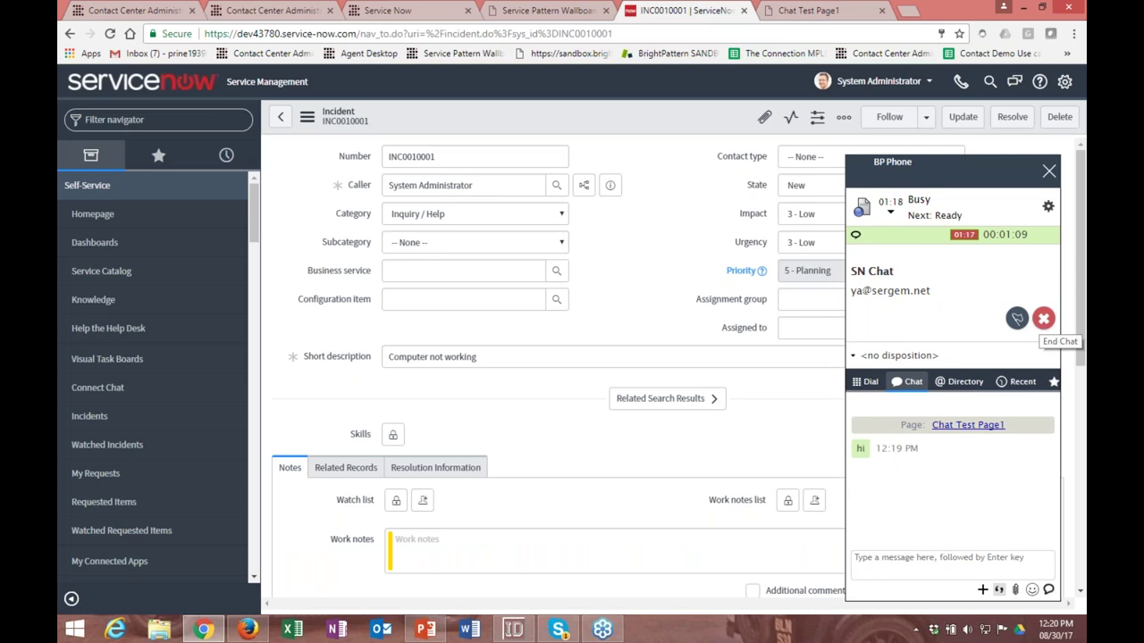
{"action": "left_click", "coordinate": [914, 359]}
{"action": "left_click", "coordinate": [907, 423]}
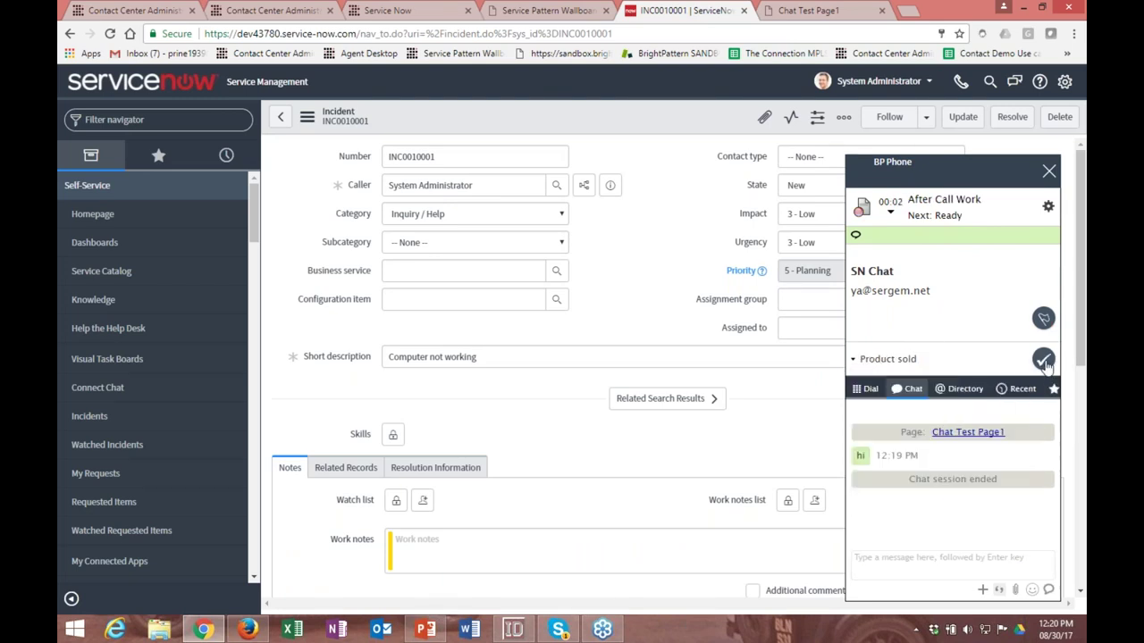
{"action": "left_click", "coordinate": [1043, 359]}
{"action": "left_click", "coordinate": [962, 117]}
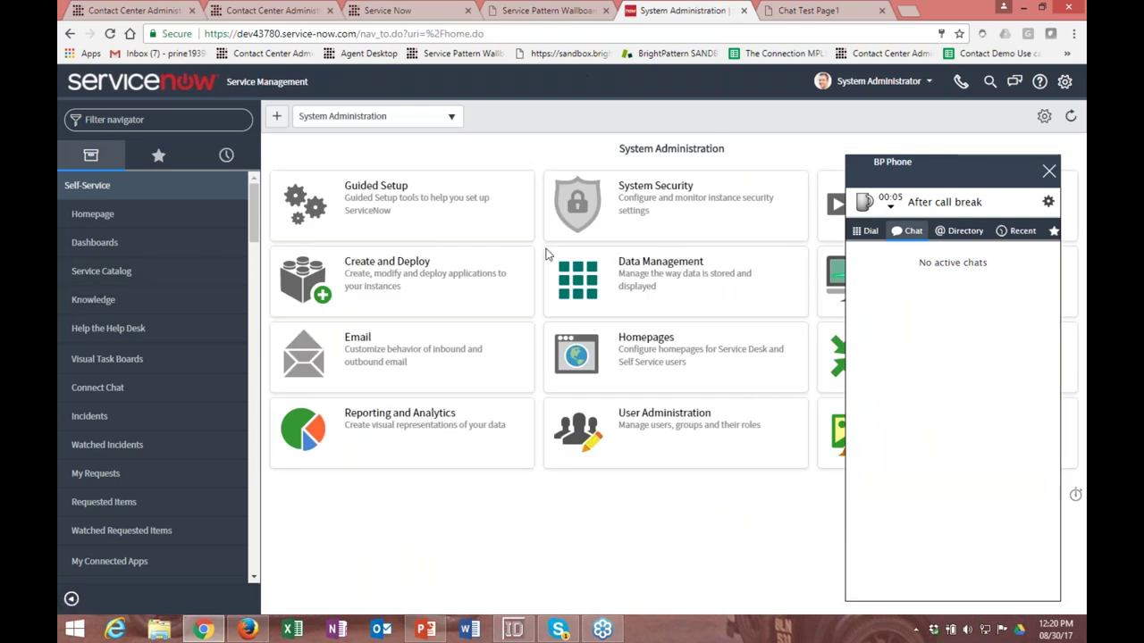
Step: Switch to the Agent Desktop in Firefox, call the Service Now service number and minimize that window
{"action": "left_click", "coordinate": [247, 629]}
{"action": "left_click", "coordinate": [161, 154]}
{"action": "type", "text": "8888"}
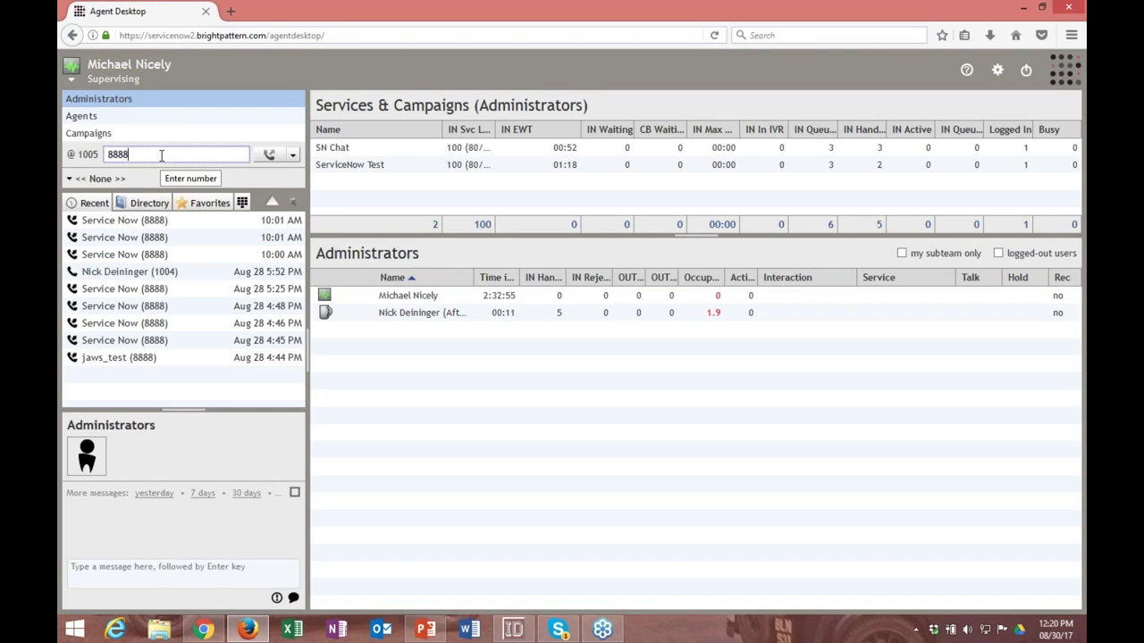
{"action": "left_click", "coordinate": [269, 154]}
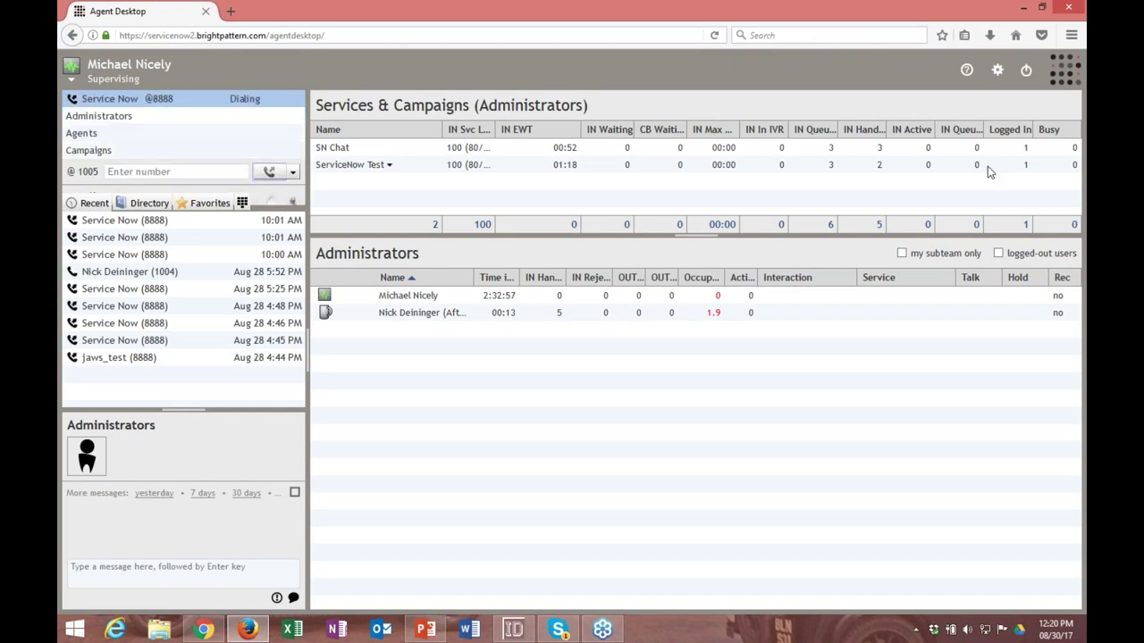
{"action": "left_click", "coordinate": [1023, 7]}
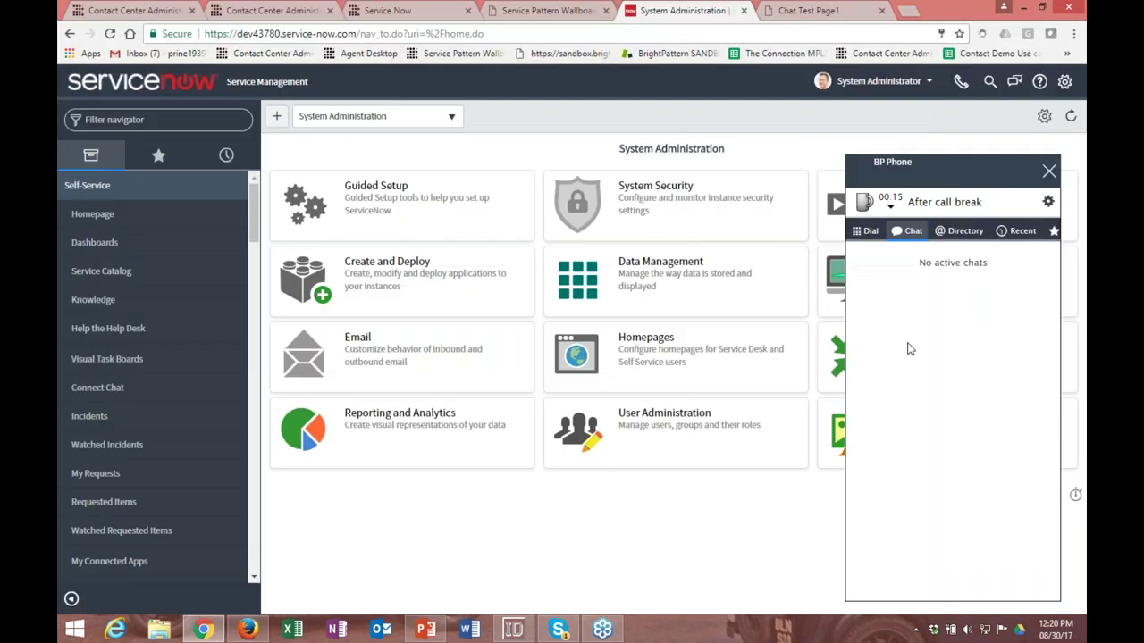
Step: Set the agent to Ready in BP Phone and accept the incoming ServiceNow Test call
{"action": "left_click", "coordinate": [889, 205]}
{"action": "left_click", "coordinate": [879, 230]}
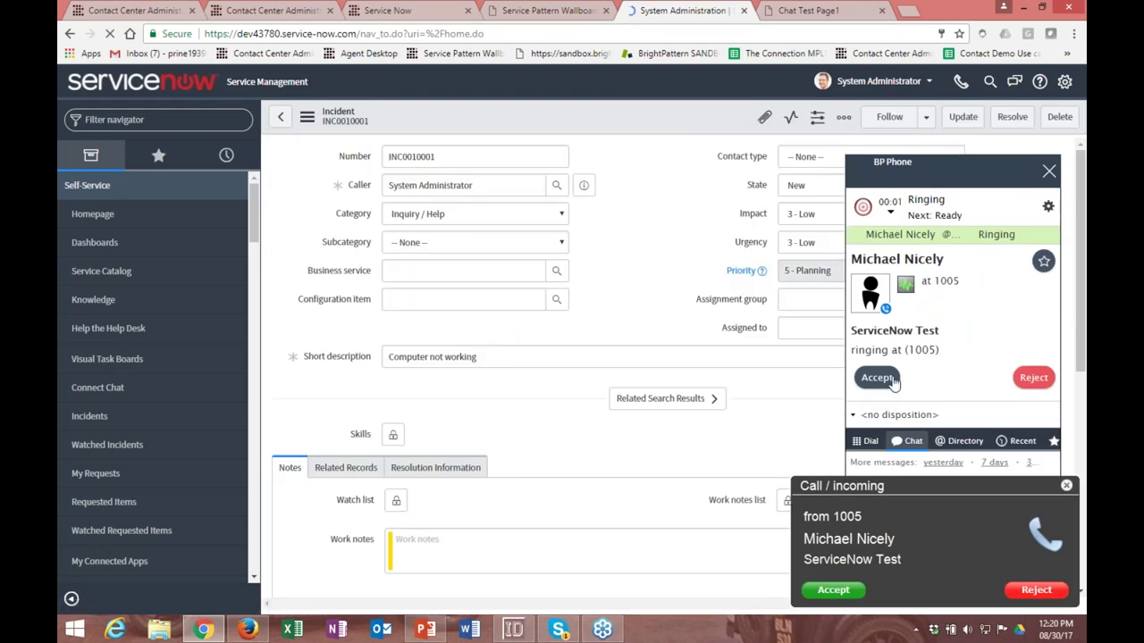
{"action": "left_click", "coordinate": [901, 382]}
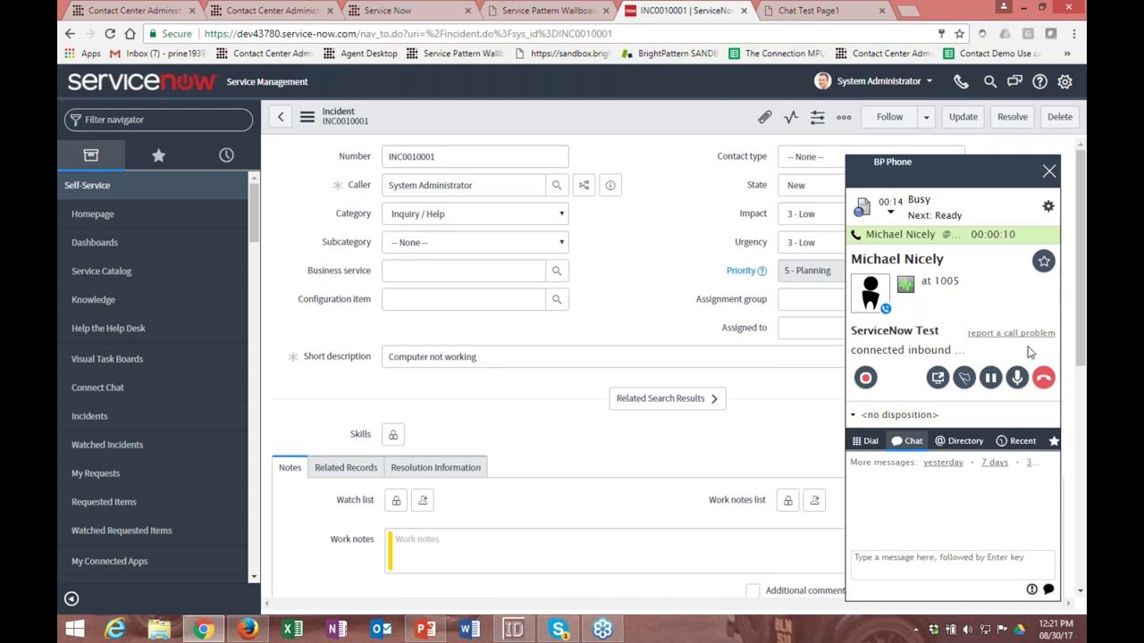
Step: Hang up the ServiceNow Test call and set the agent to Ready, confirming completion of the interaction
{"action": "left_click", "coordinate": [1044, 379]}
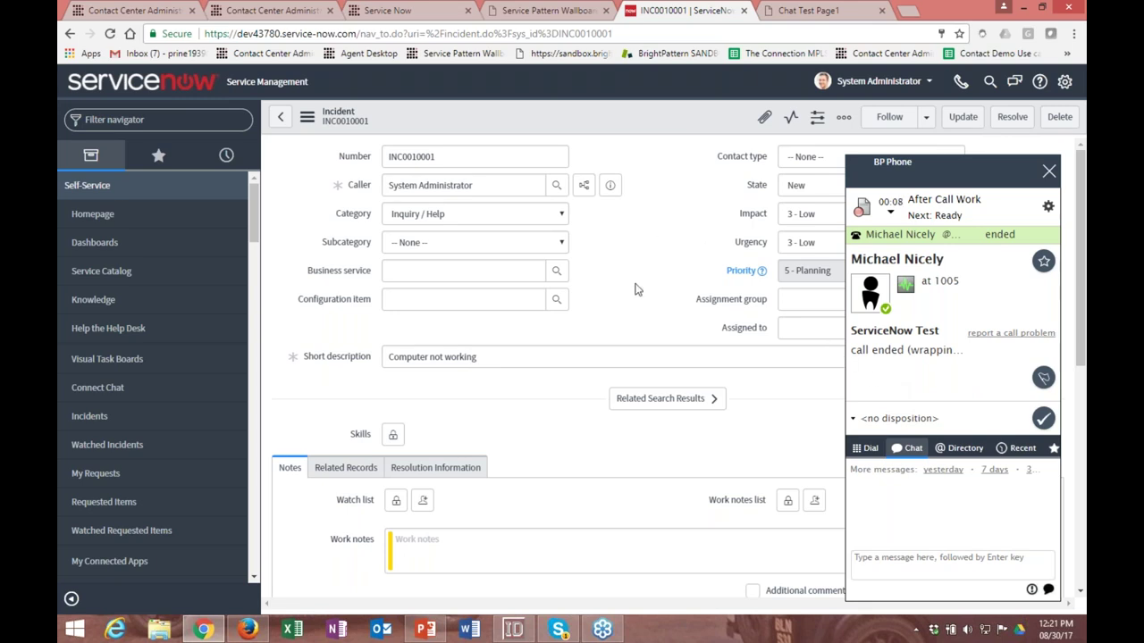
{"action": "left_click", "coordinate": [905, 210]}
{"action": "left_click", "coordinate": [950, 273]}
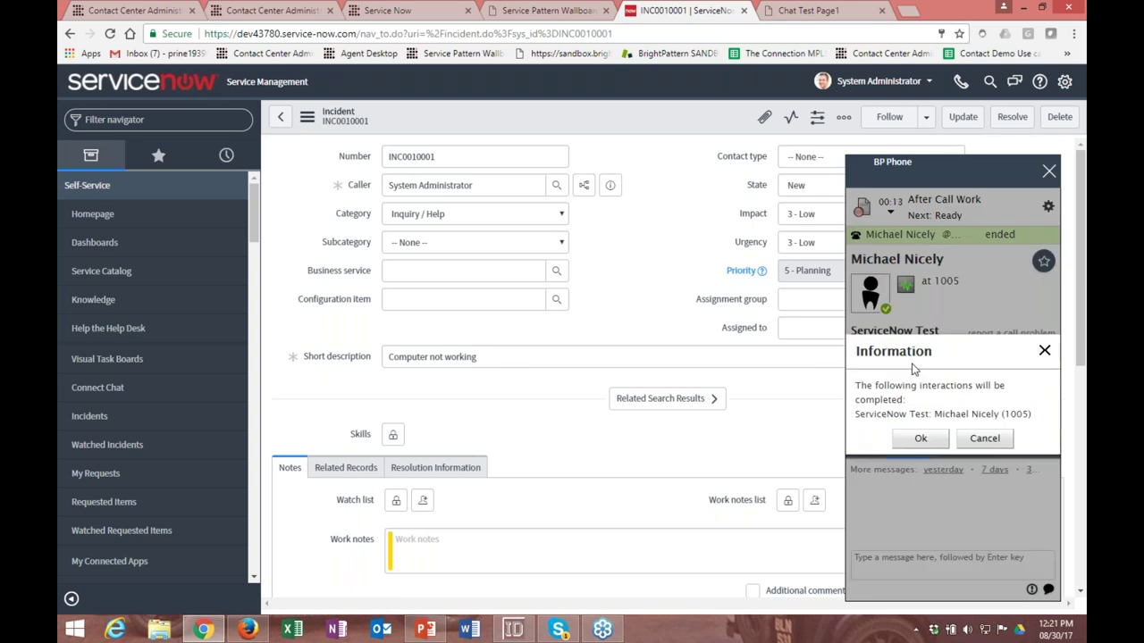
{"action": "left_click", "coordinate": [920, 439]}
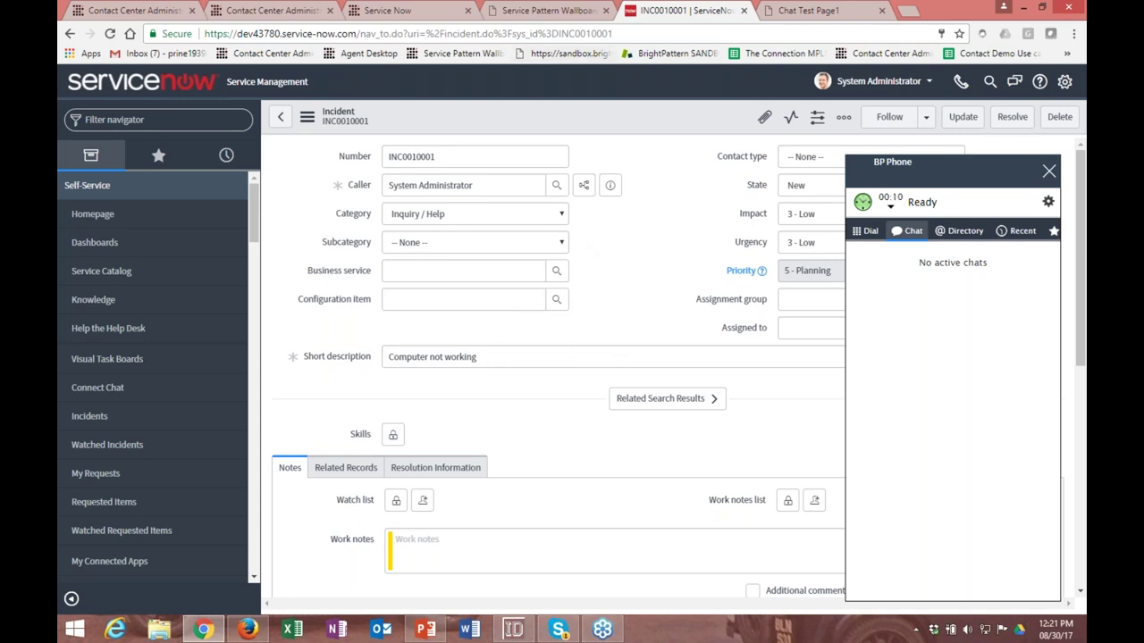
Step: Filter the navigator for "contact" and open the caller's record from the Customer Service contacts list
{"action": "left_click", "coordinate": [169, 119]}
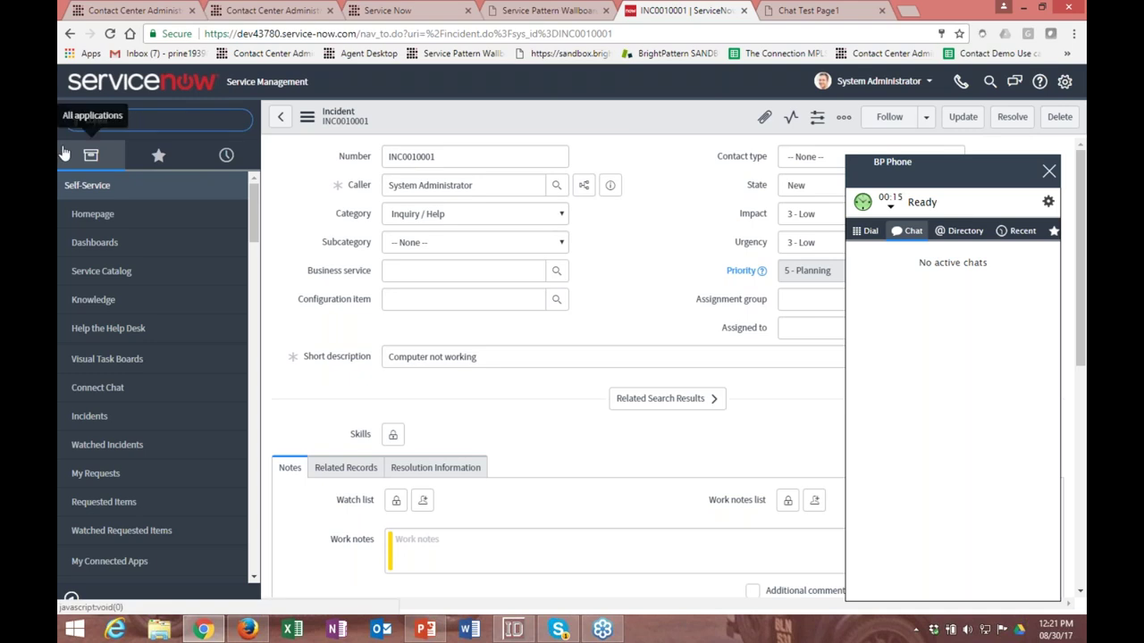
{"action": "type", "text": "contact"}
{"action": "left_click", "coordinate": [153, 248]}
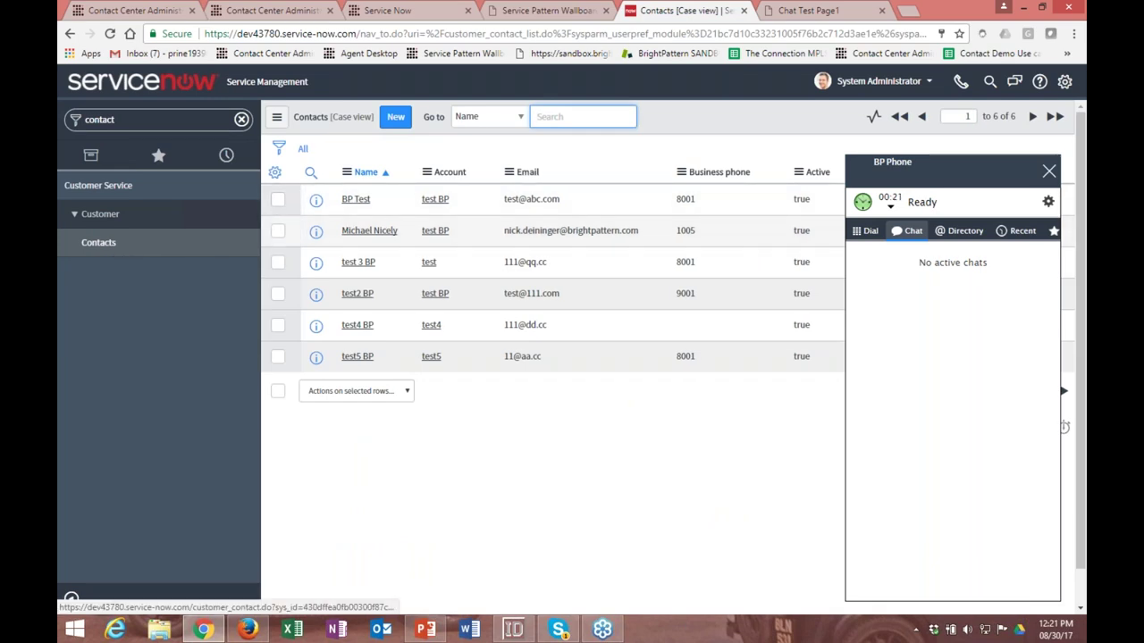
{"action": "left_click", "coordinate": [370, 231]}
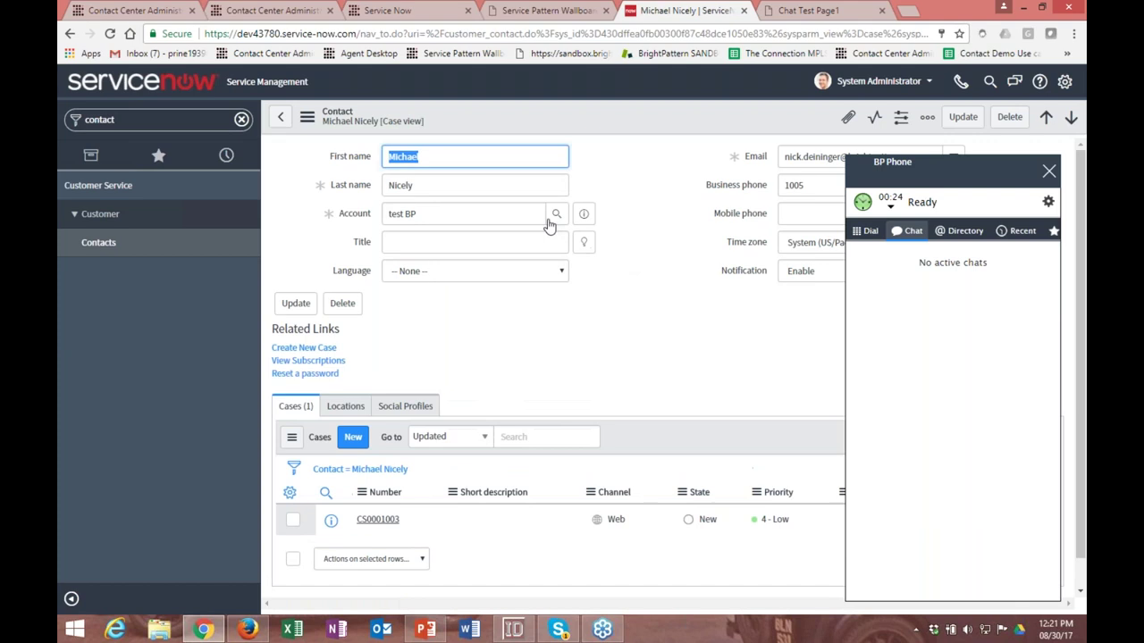
Step: Move the BP Phone window clear of the contact's fields and clear the navigator filter
{"action": "mouse_move", "coordinate": [939, 174]}
{"action": "left_mouse_down"}
{"action": "mouse_move", "coordinate": [778, 185]}
{"action": "mouse_move", "coordinate": [1038, 185]}
{"action": "mouse_move", "coordinate": [651, 176]}
{"action": "mouse_move", "coordinate": [617, 160]}
{"action": "mouse_move", "coordinate": [935, 177]}
{"action": "left_mouse_up"}
{"action": "left_click", "coordinate": [587, 153]}
{"action": "left_click", "coordinate": [242, 119]}
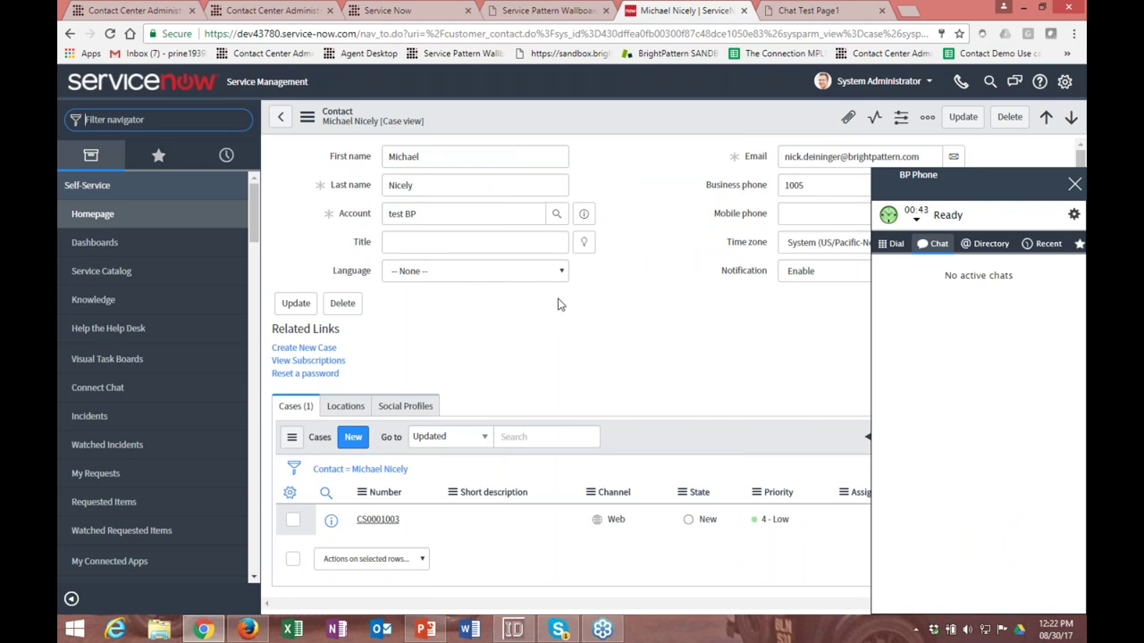
Step: Switch to Agent Desktop in Firefox and review the Administrators team's service and agent statistics
{"action": "left_click", "coordinate": [247, 630]}
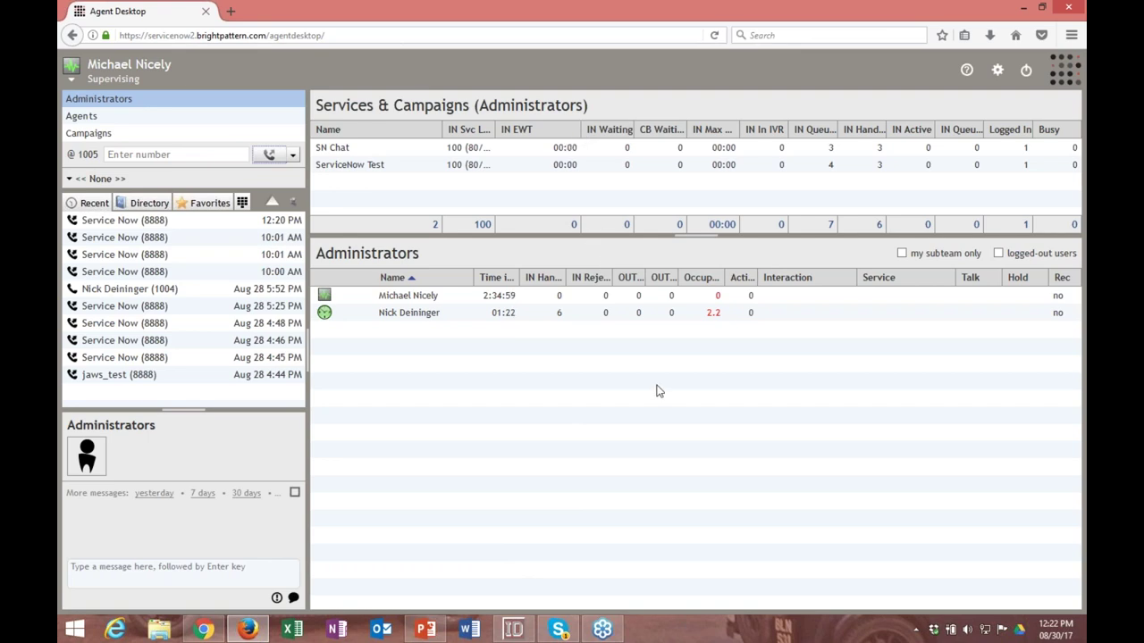
{"action": "left_click", "coordinate": [1024, 9]}
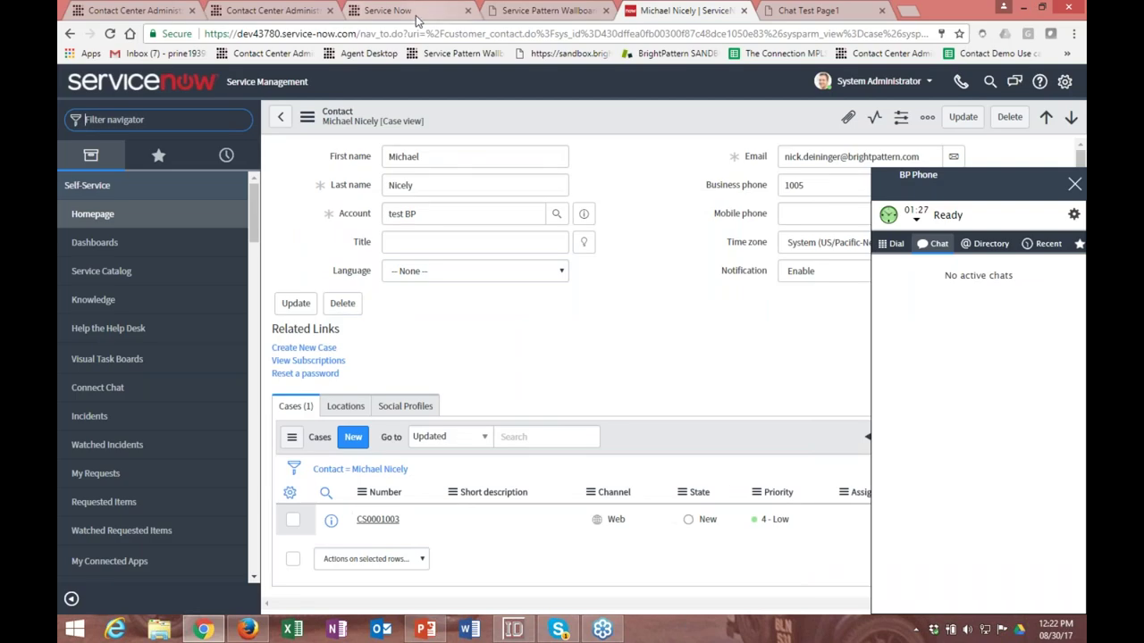
Step: Add a Save Survey Response block after the Exit block in the Service Now scenario and activate its Custom Field 1
{"action": "left_click", "coordinate": [410, 10]}
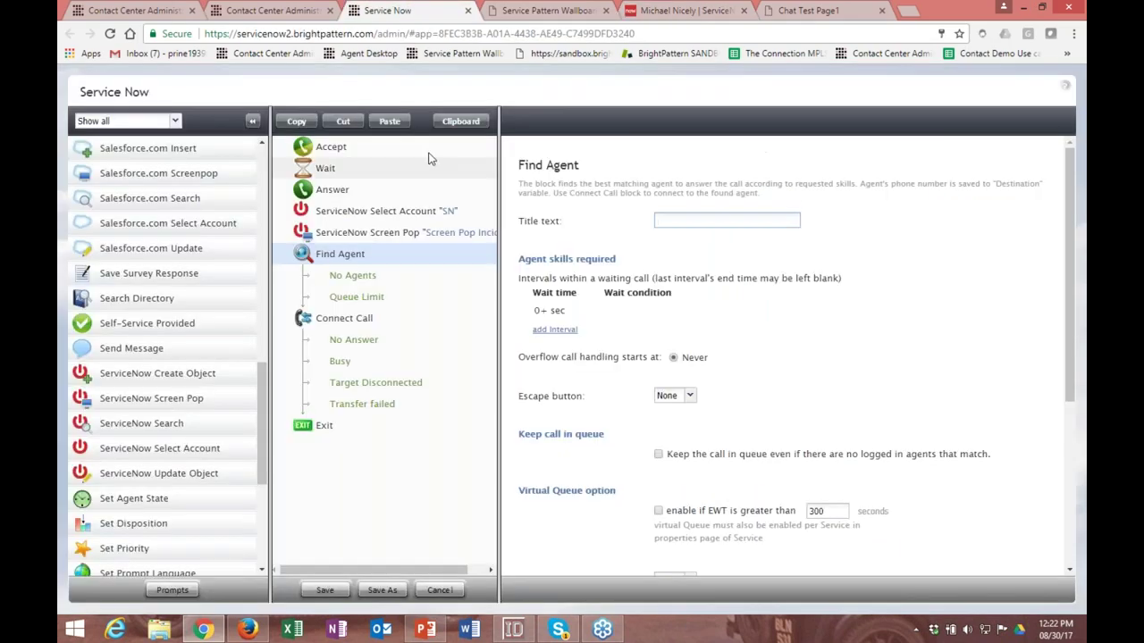
{"action": "scroll", "coordinate": [157, 424], "scroll_direction": "down", "scroll_amount": 4}
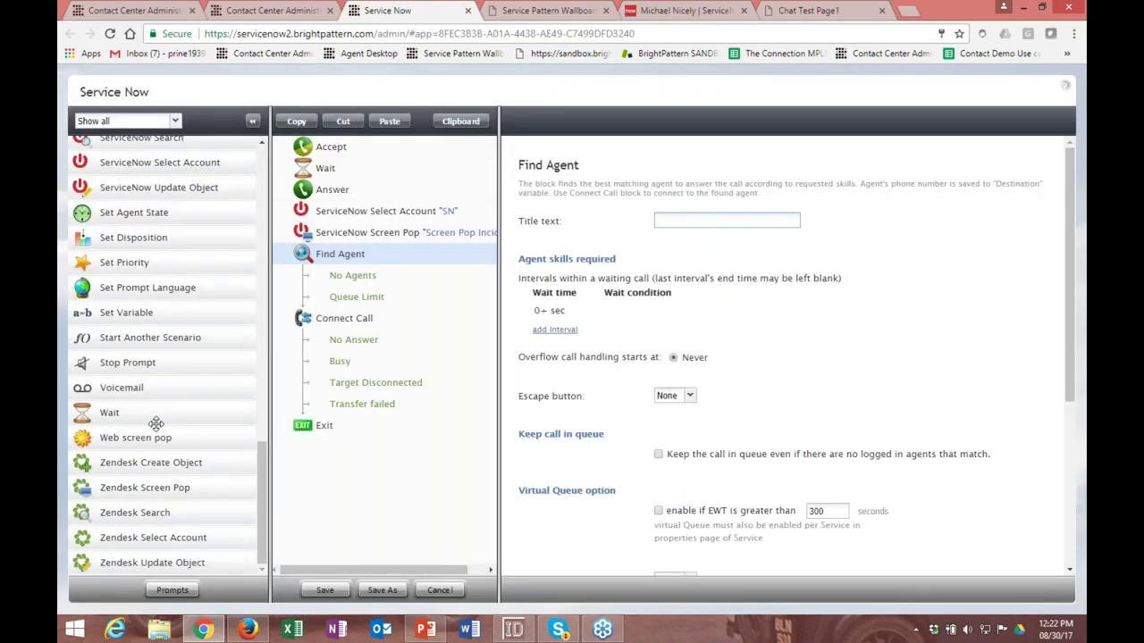
{"action": "scroll", "coordinate": [157, 424], "scroll_direction": "up", "scroll_amount": 1}
{"action": "scroll", "coordinate": [156, 424], "scroll_direction": "up", "scroll_amount": 3}
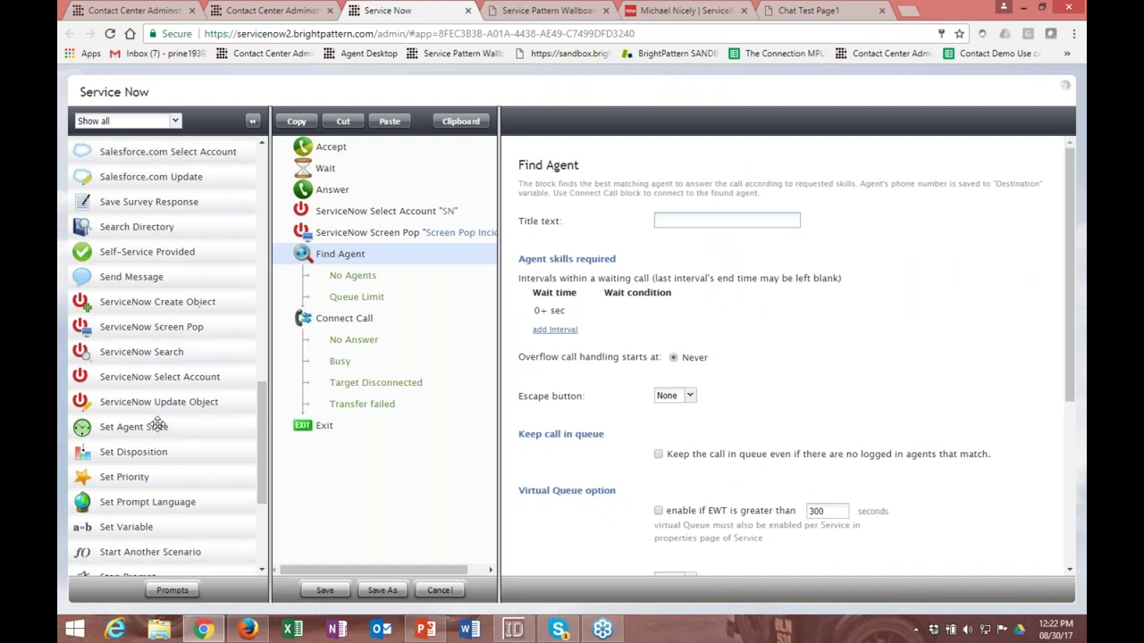
{"action": "left_click_drag", "start_coordinate": [250, 374], "coordinate": [366, 514]}
{"action": "left_click", "coordinate": [667, 308]}
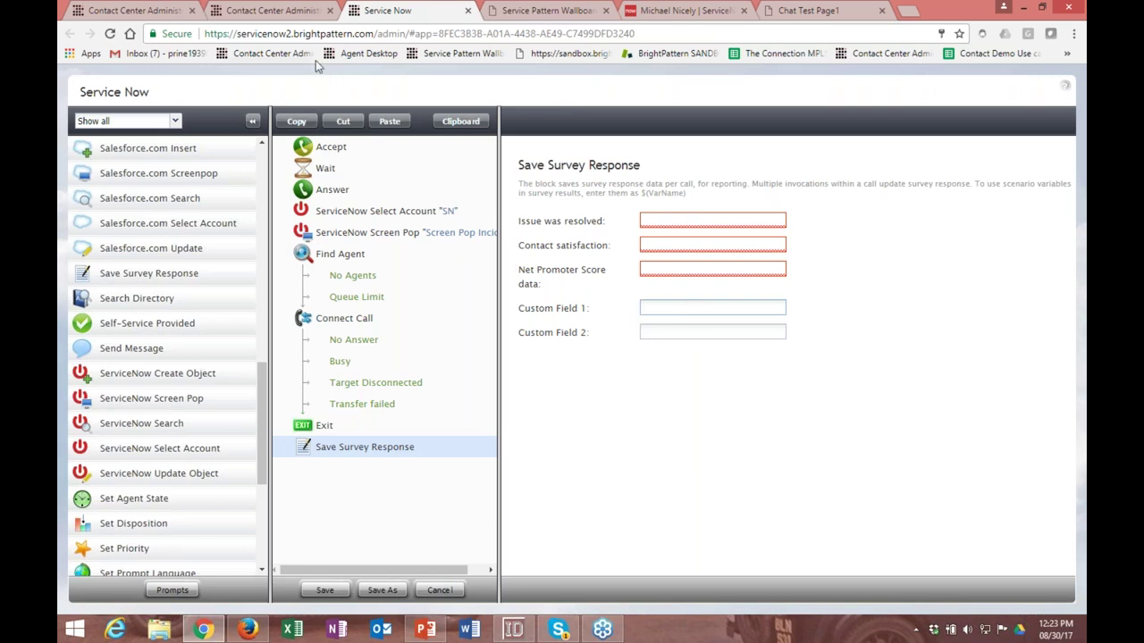
Step: Open the Reports list in Contact Center Administrator and browse the Agent/Team reports down to the Outbound Reports
{"action": "left_click", "coordinate": [273, 13]}
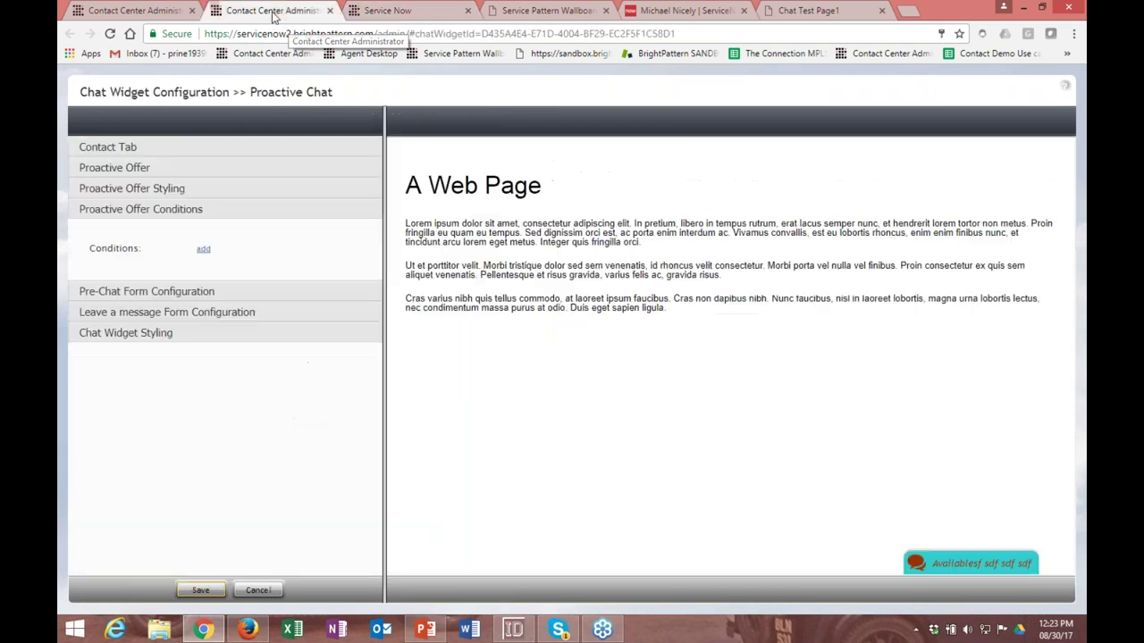
{"action": "left_click", "coordinate": [127, 11]}
{"action": "left_click", "coordinate": [360, 89]}
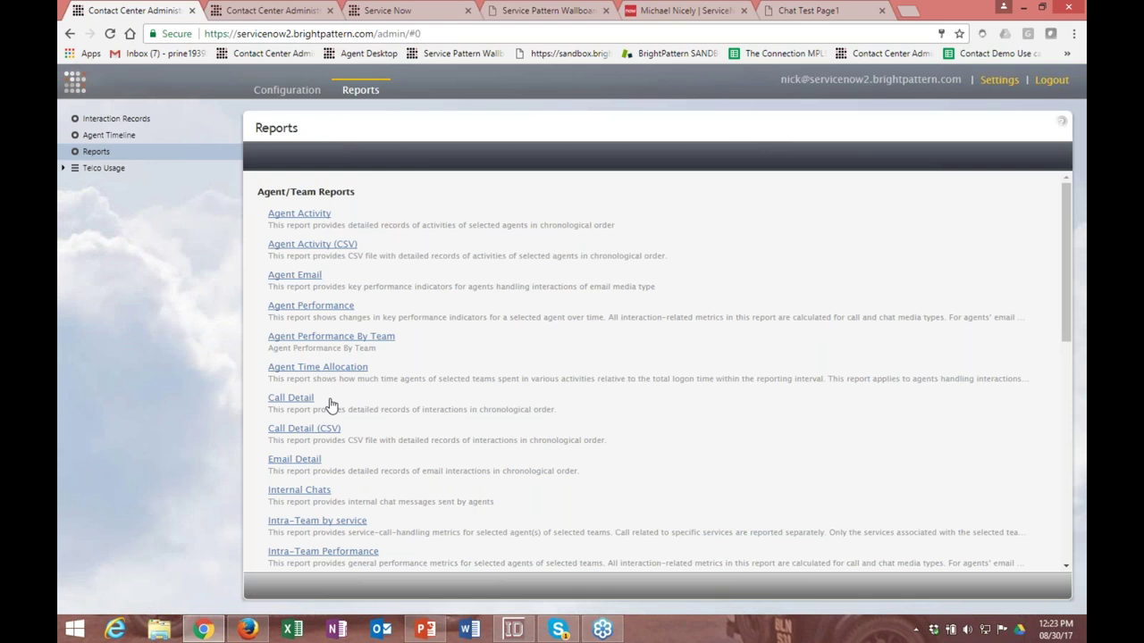
{"action": "scroll", "coordinate": [329, 406], "scroll_direction": "down", "scroll_amount": 2}
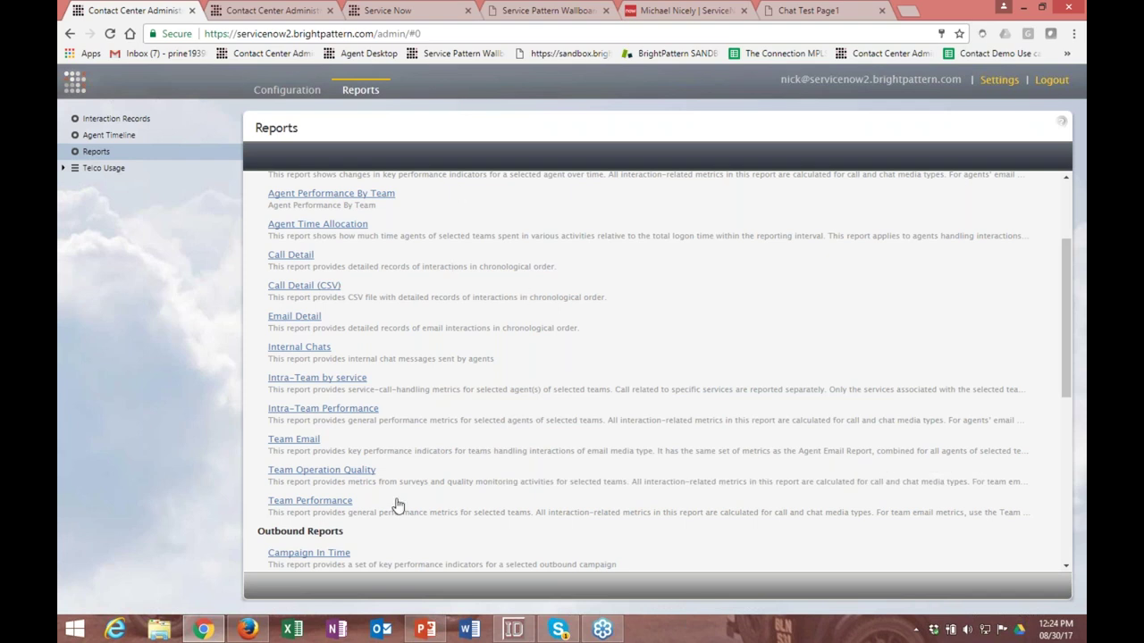
Step: Check Agent Desktop in Firefox and switch to the 3.16.0-new presentation in PowerPoint
{"action": "left_click", "coordinate": [244, 630]}
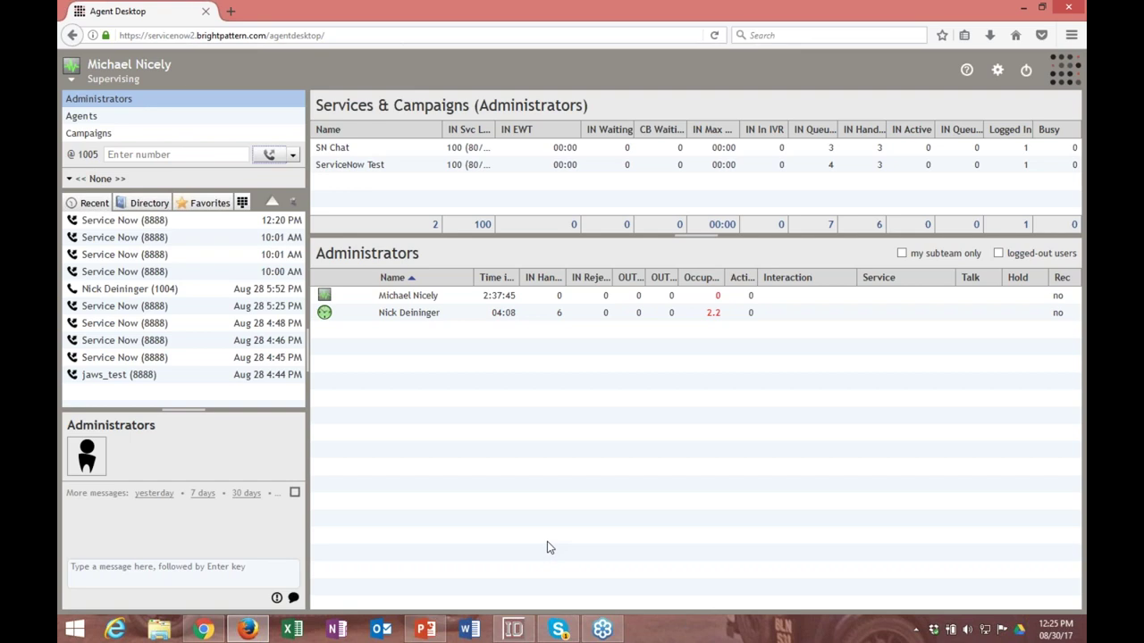
{"action": "left_click", "coordinate": [426, 633]}
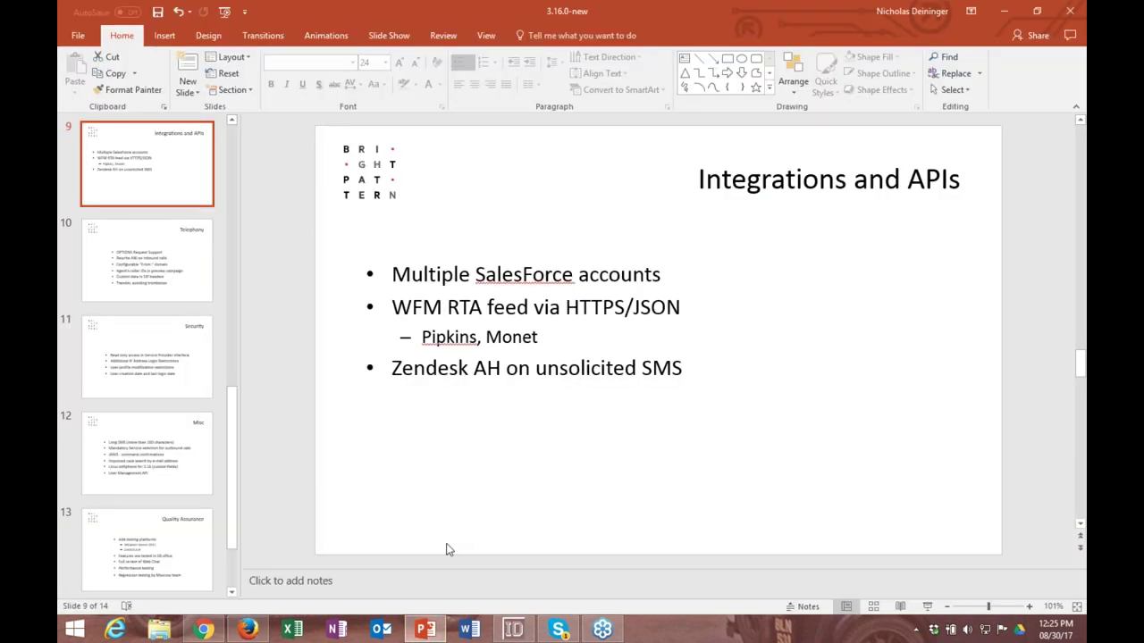